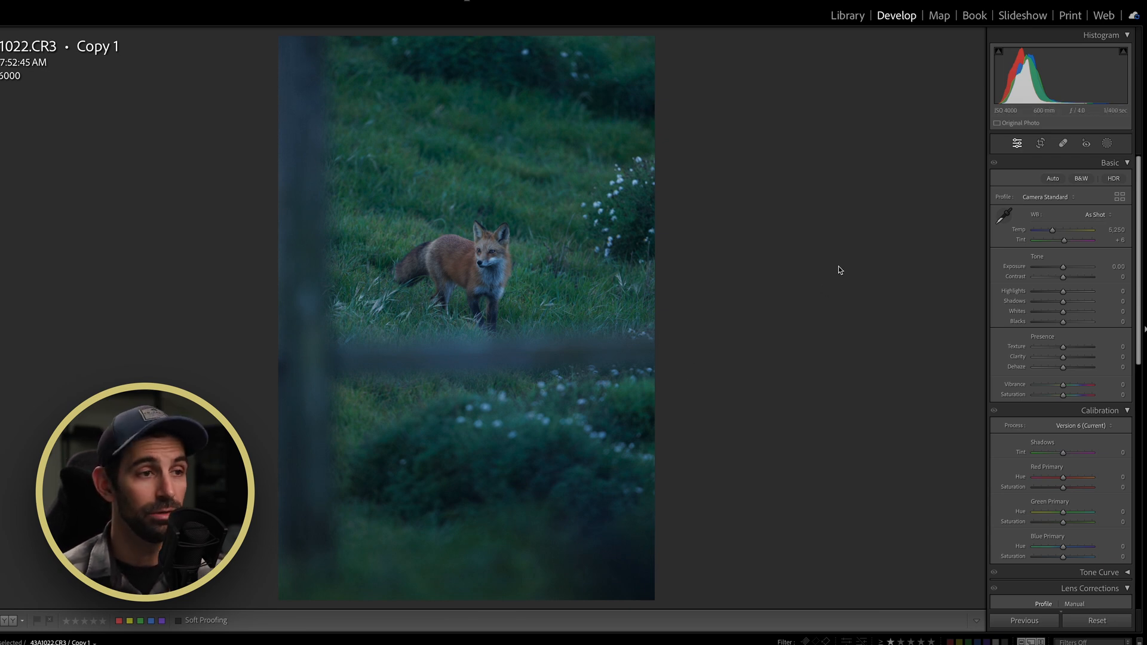
# - Change the photo's profile to Adobe Color and turn off the lens profile corrections
pyautogui.click(1043, 197)
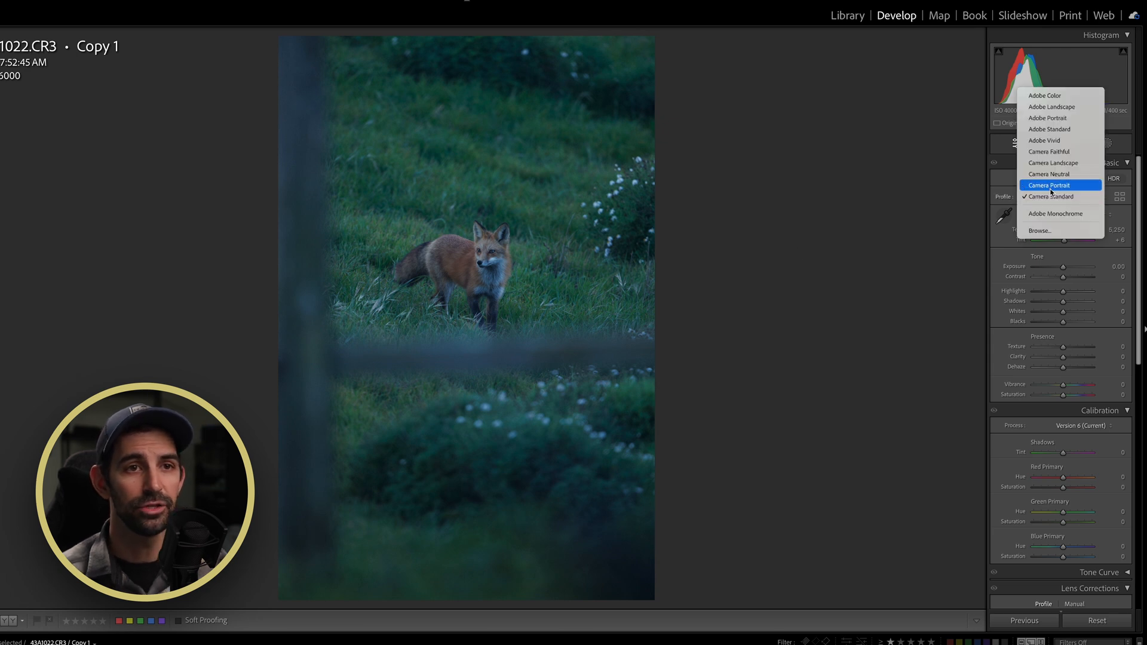
pyautogui.click(1062, 95)
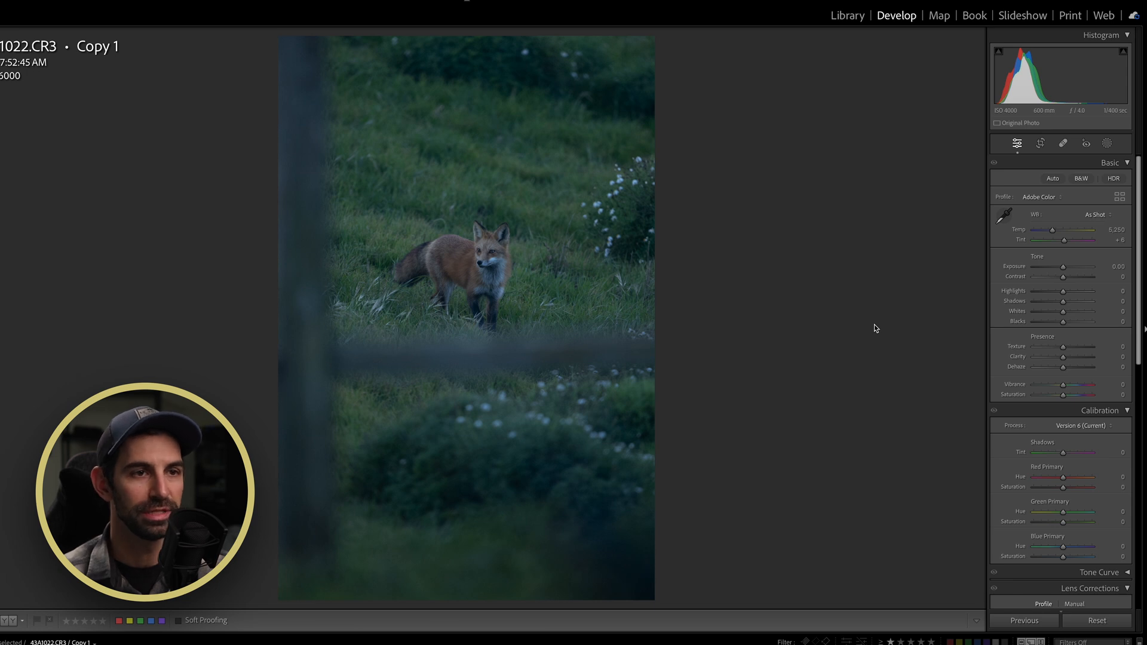
pyautogui.scroll(-5, 1039, 345)
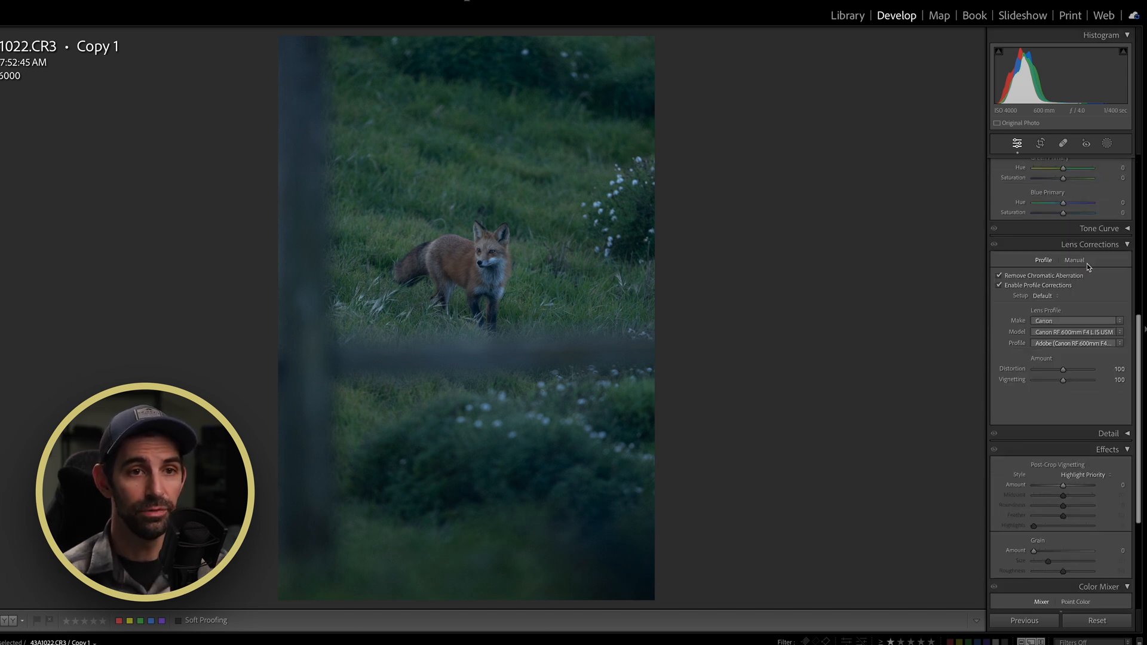
pyautogui.click(1018, 286)
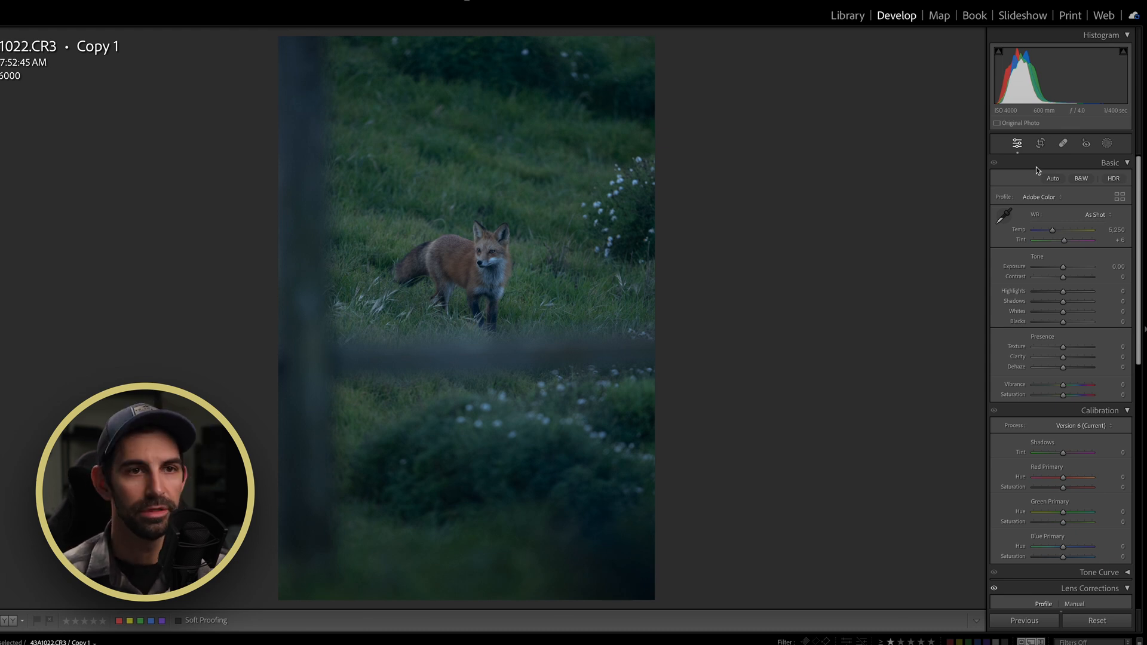
# - Crop the photo to a 1x1 aspect with a 1.10 angle, framing the fox around the middle of the square
pyautogui.click(1041, 144)
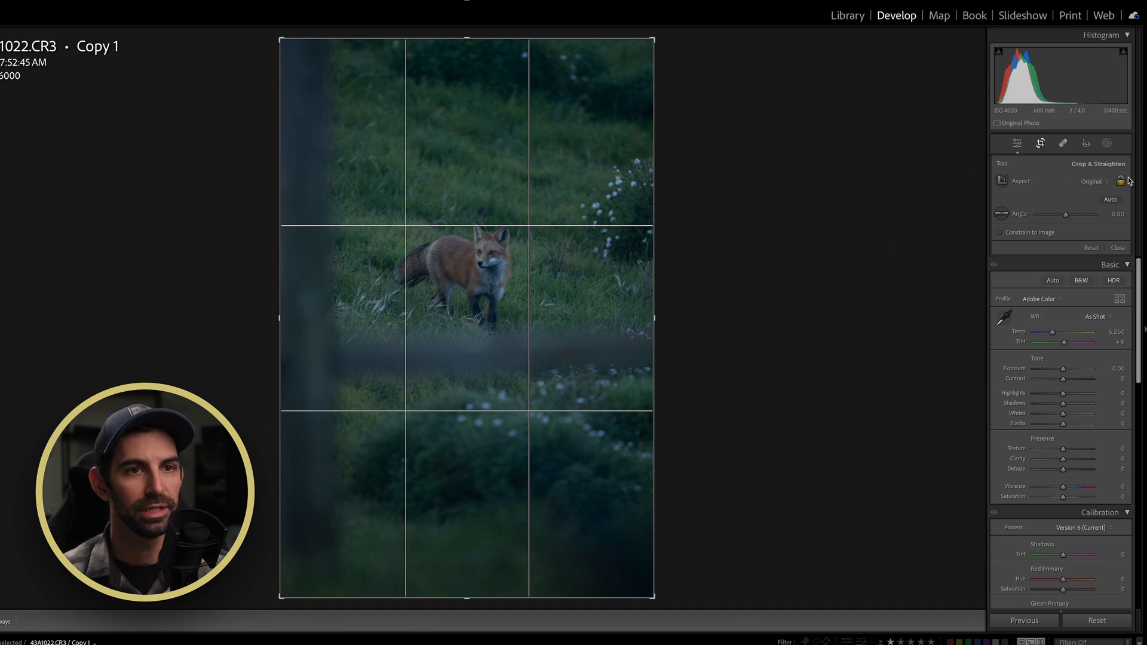
pyautogui.click(1095, 182)
pyautogui.click(1093, 208)
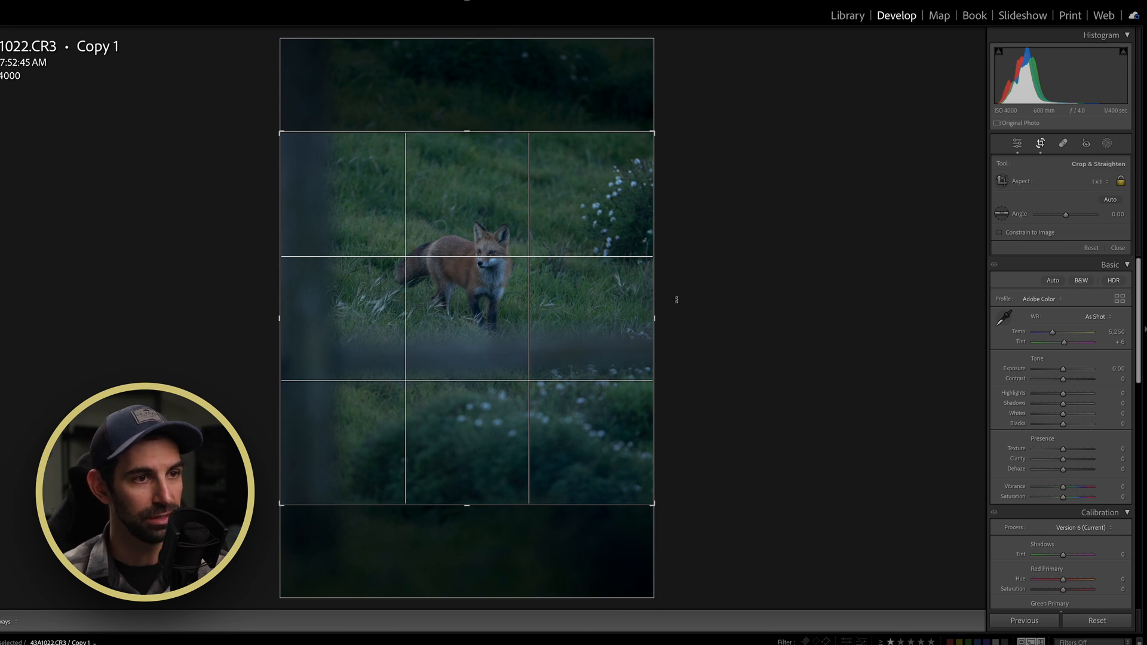
pyautogui.moveTo(546, 312); pyautogui.dragTo(545, 350)
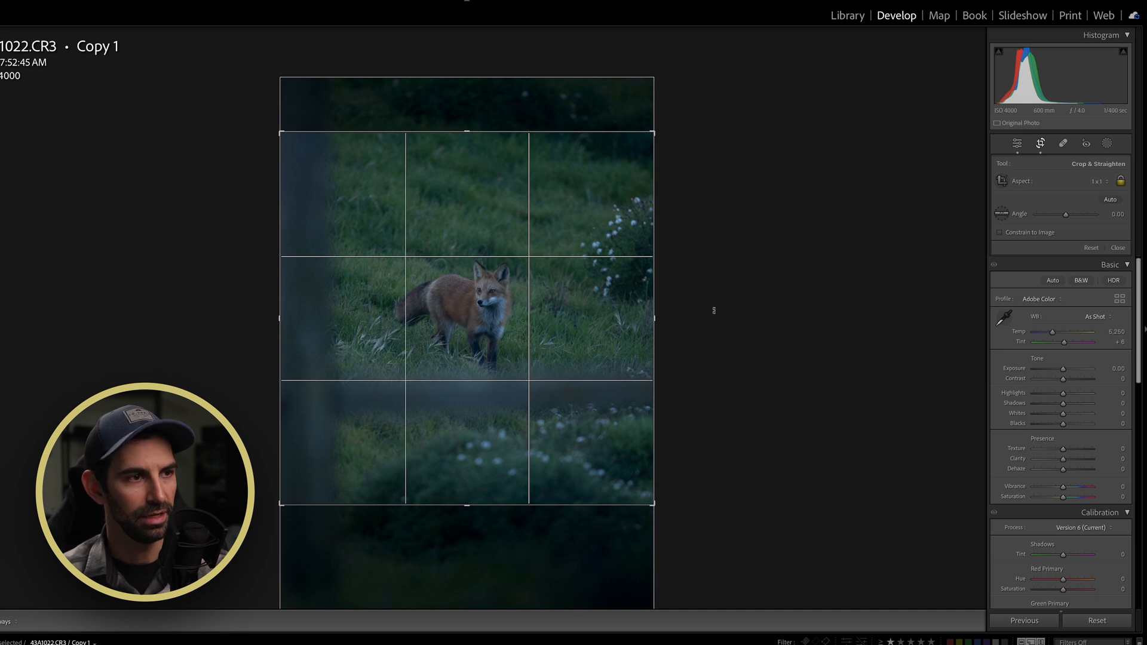
pyautogui.moveTo(716, 308); pyautogui.dragTo(717, 313)
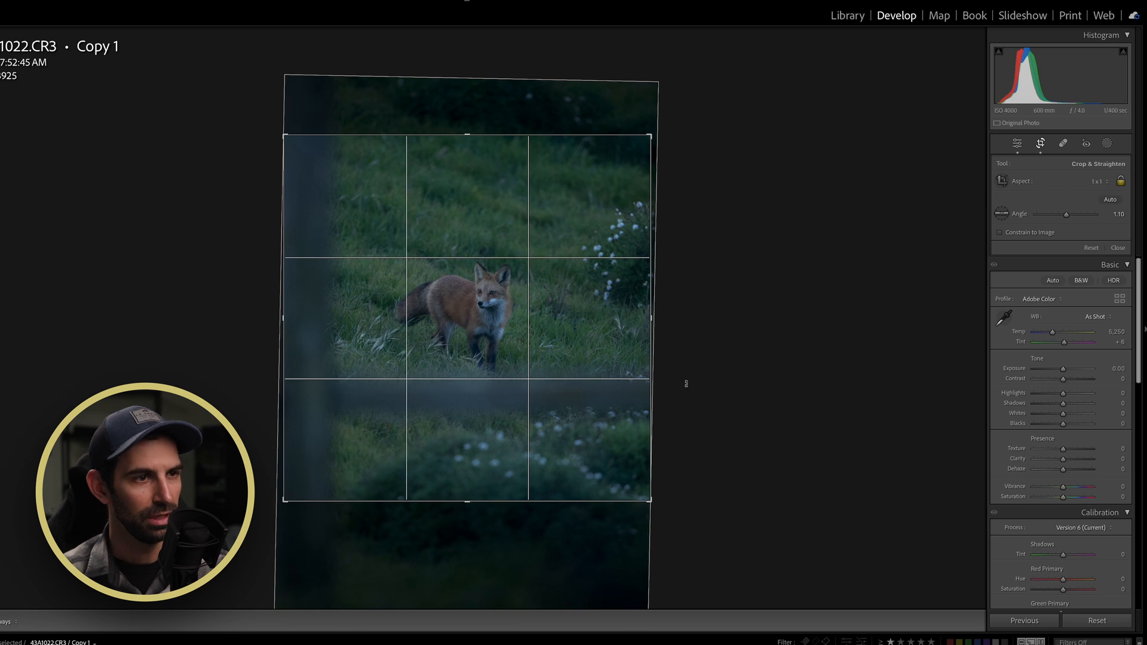
pyautogui.moveTo(586, 368); pyautogui.dragTo(592, 331)
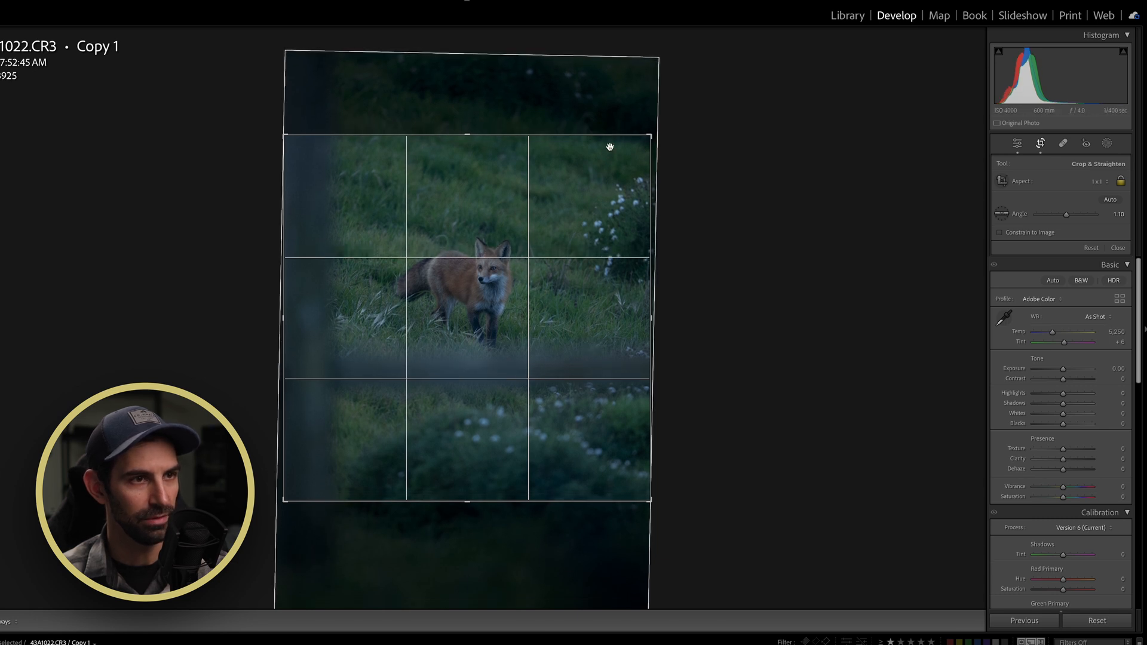
pyautogui.moveTo(605, 222); pyautogui.dragTo(605, 227)
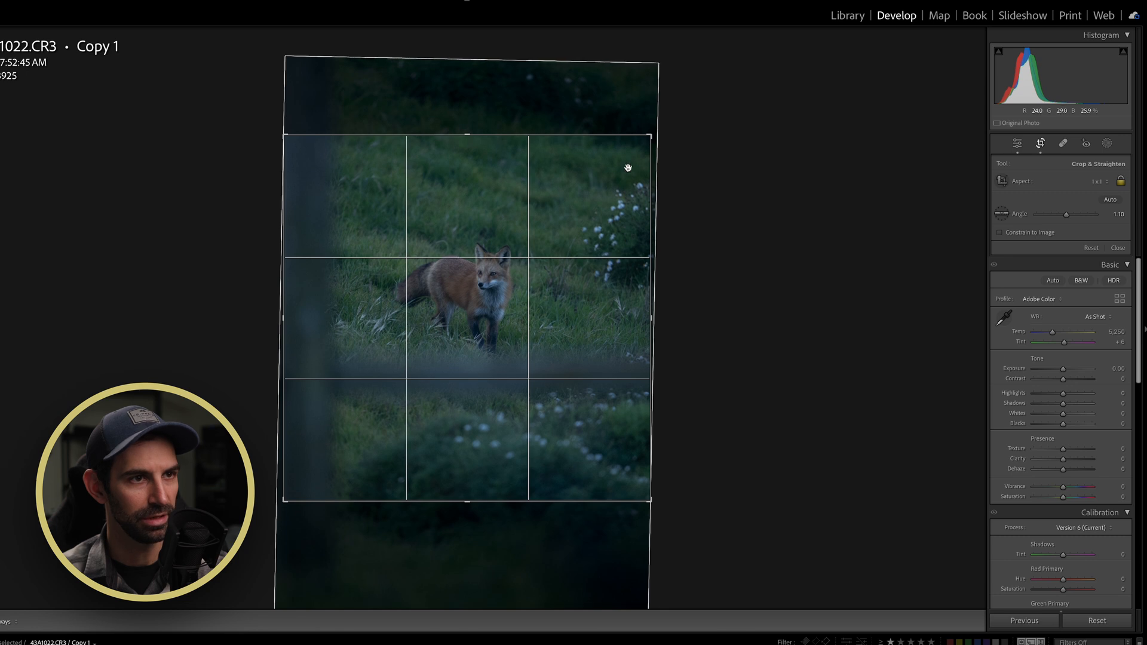
pyautogui.press('Return')
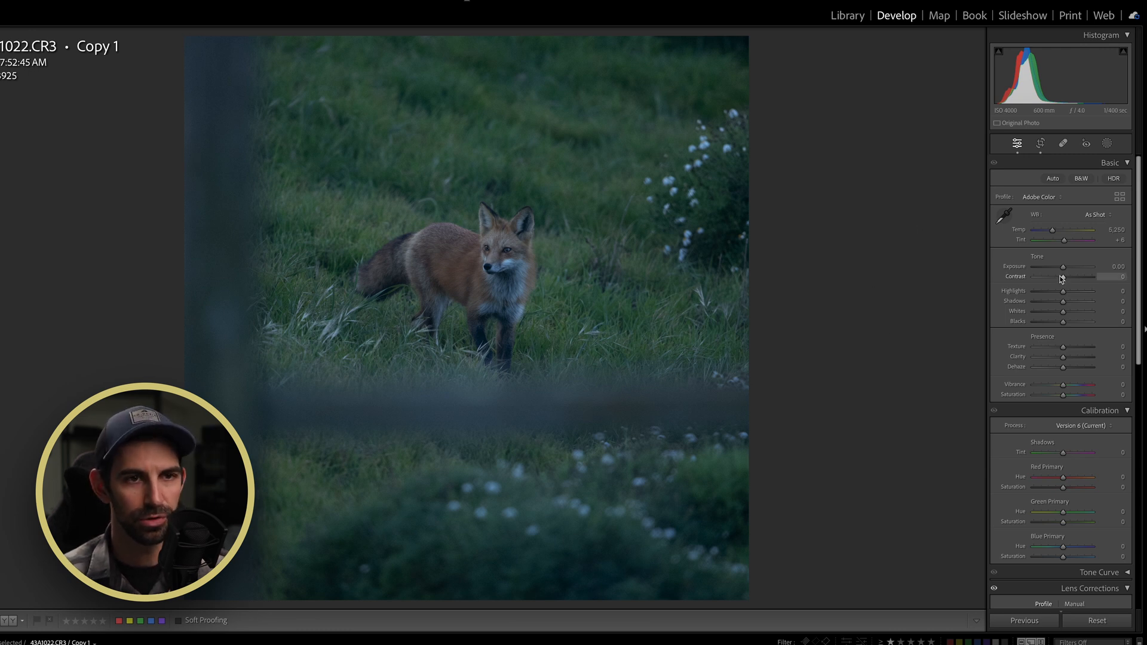
# - Raise the exposure to +0.50 and warm the white balance temperature to 6,705
pyautogui.moveTo(1065, 269); pyautogui.dragTo(1069, 269)
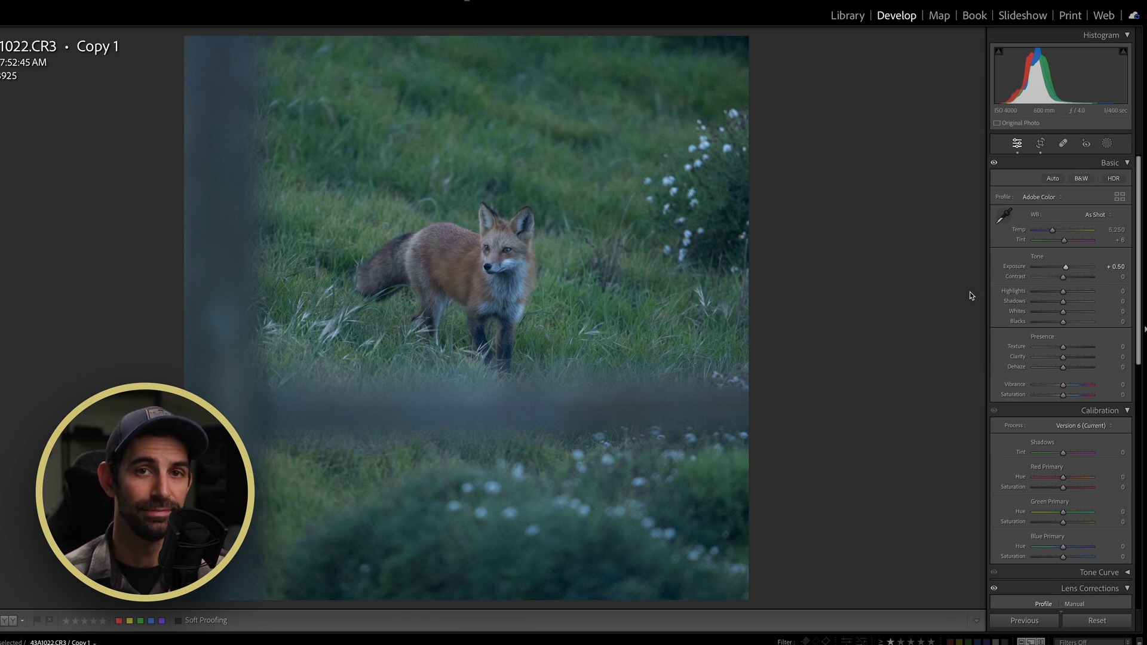
pyautogui.click(1055, 229)
pyautogui.moveTo(1053, 230); pyautogui.dragTo(1063, 231)
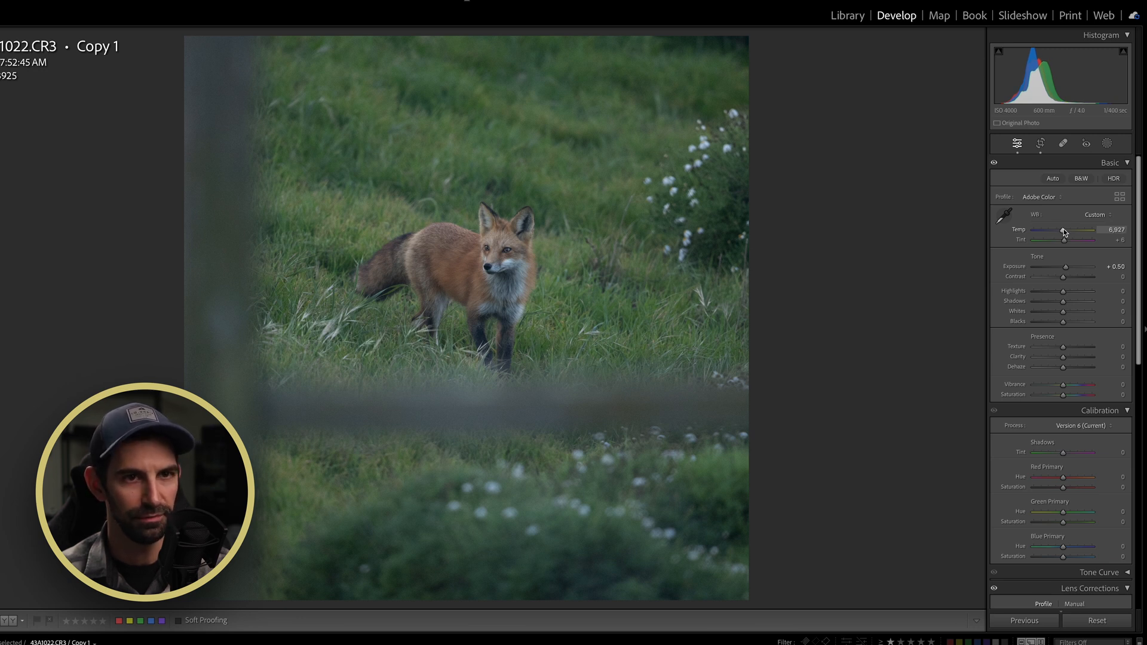
pyautogui.moveTo(1064, 232); pyautogui.dragTo(1062, 232)
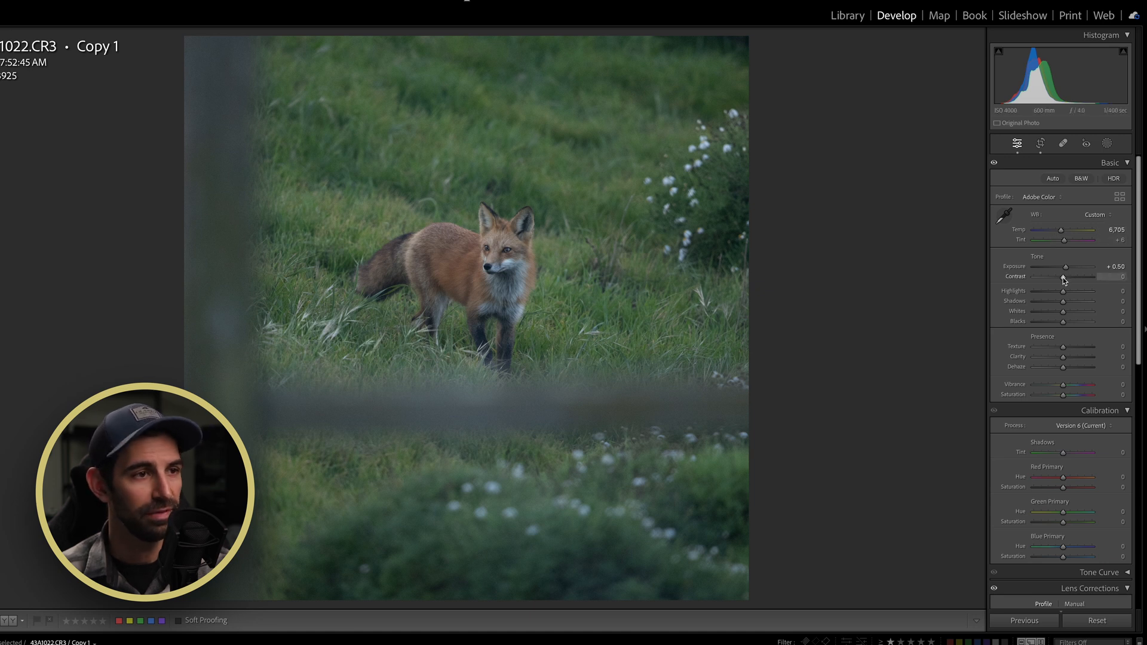
# - Set the contrast to +71 and the whites to about +20
pyautogui.moveTo(1064, 277); pyautogui.dragTo(1085, 279)
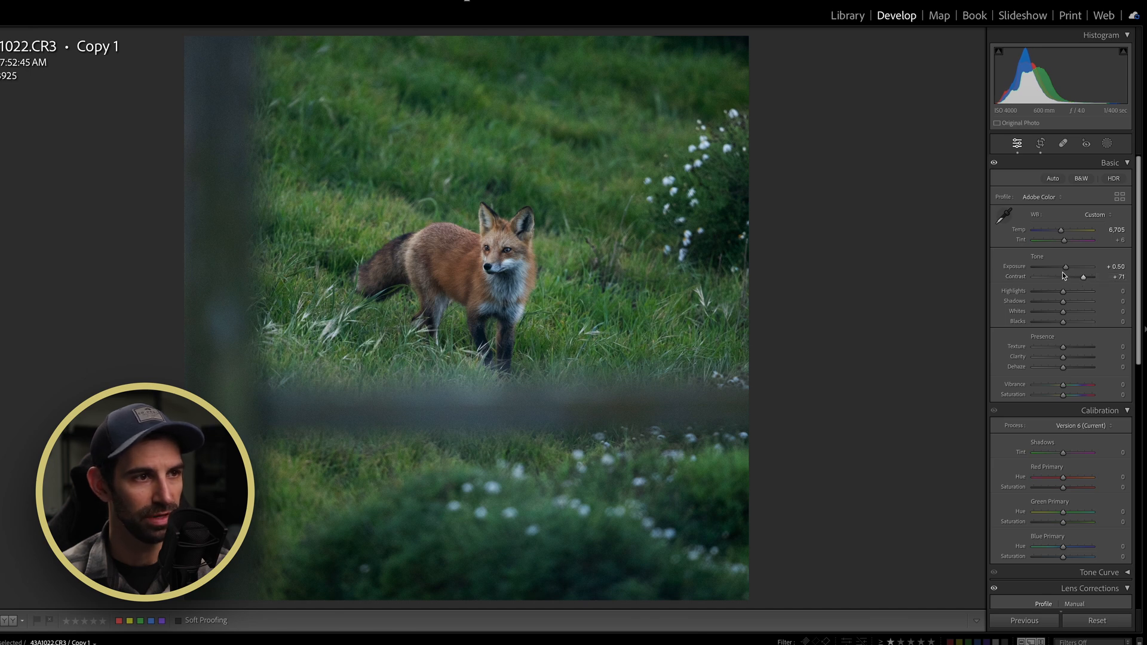
pyautogui.scroll(-1, 1083, 266)
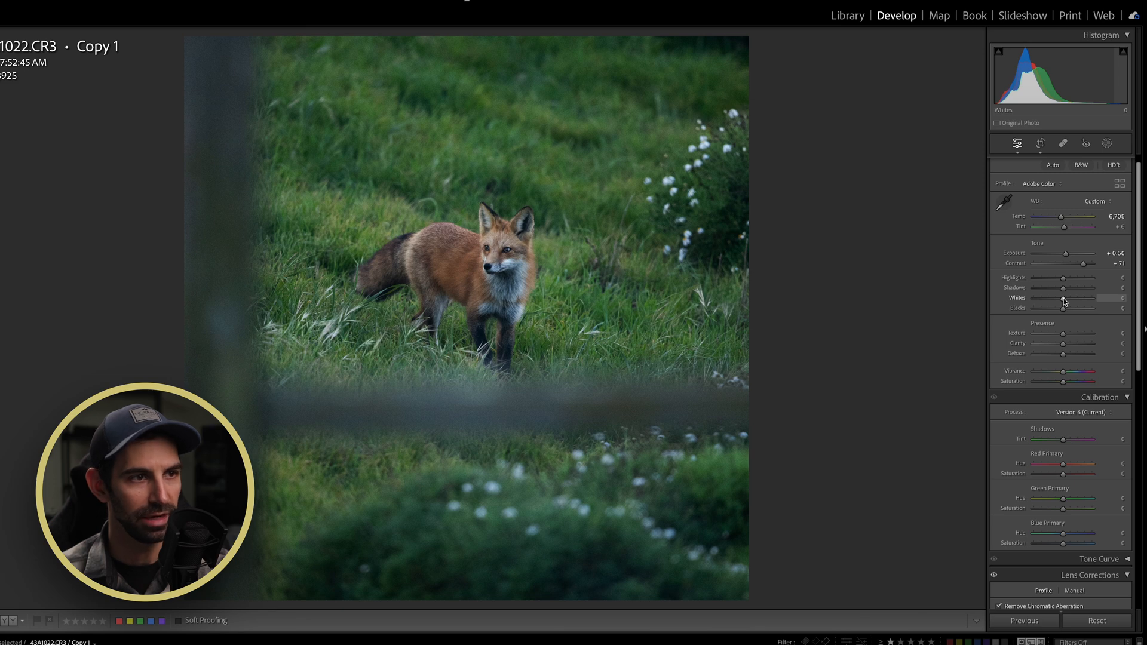
pyautogui.moveTo(1064, 300); pyautogui.dragTo(1066, 302)
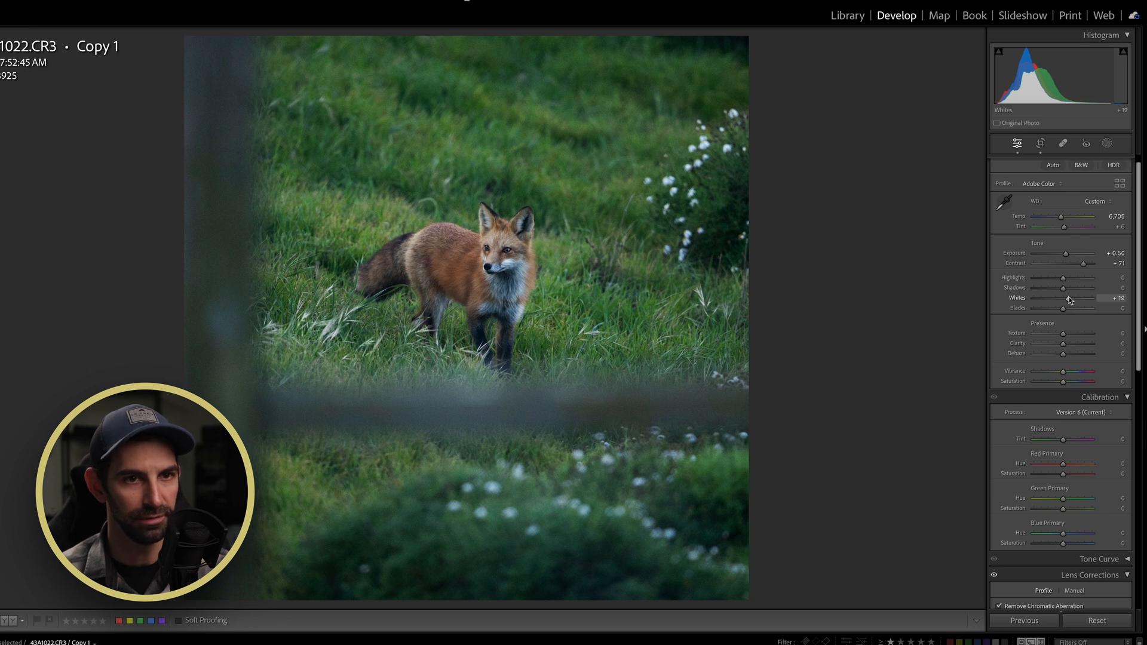
# - Set the calibration's Blue Primary saturation to +32 and lower the Green Primary saturation to about -12
pyautogui.moveTo(1063, 543); pyautogui.dragTo(1069, 545)
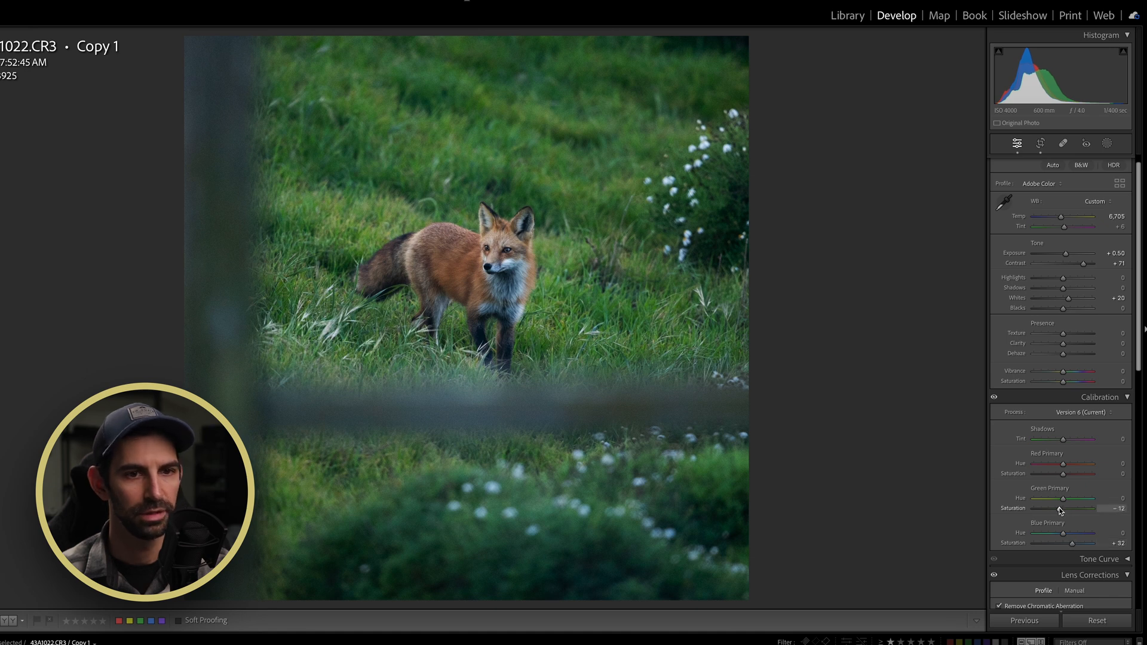
pyautogui.hotkey('ctrl', '9')
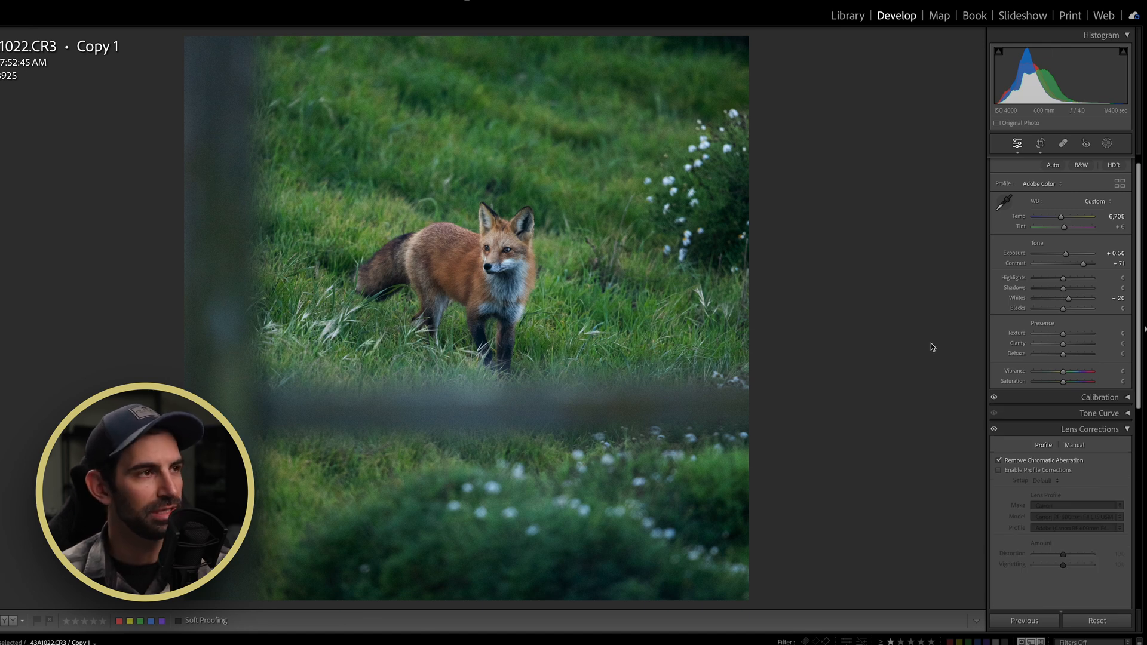
# - Show the exposure and lens info overlay, and apply AI Denoise at amount 30 after checking the grass in the preview
pyautogui.press('i')
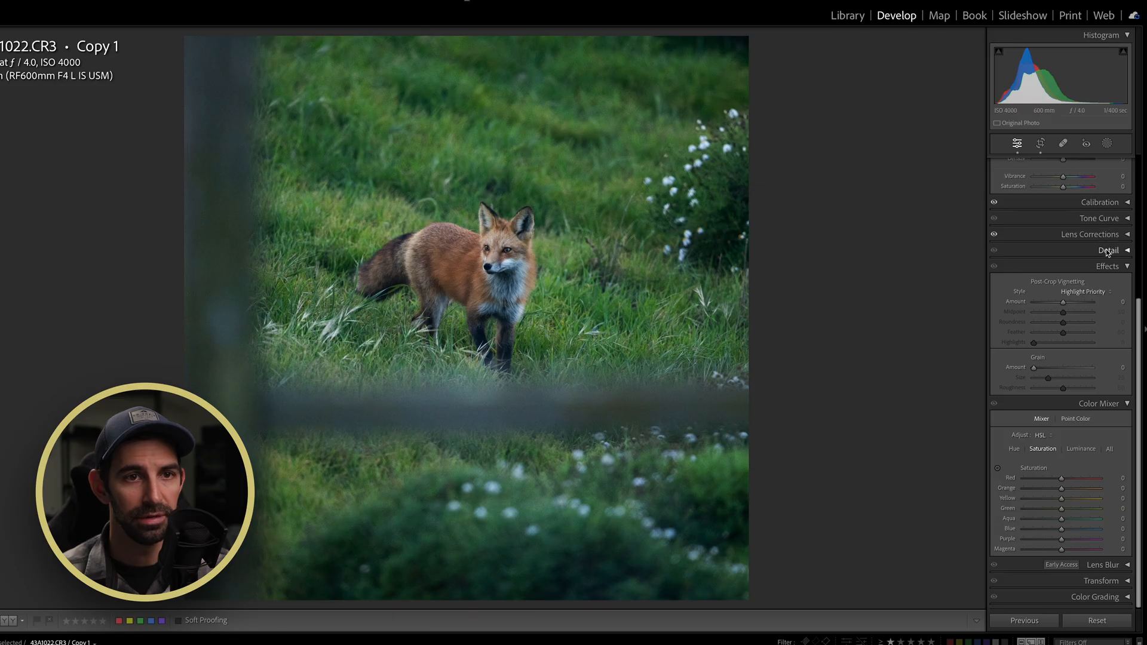
pyautogui.click(1108, 251)
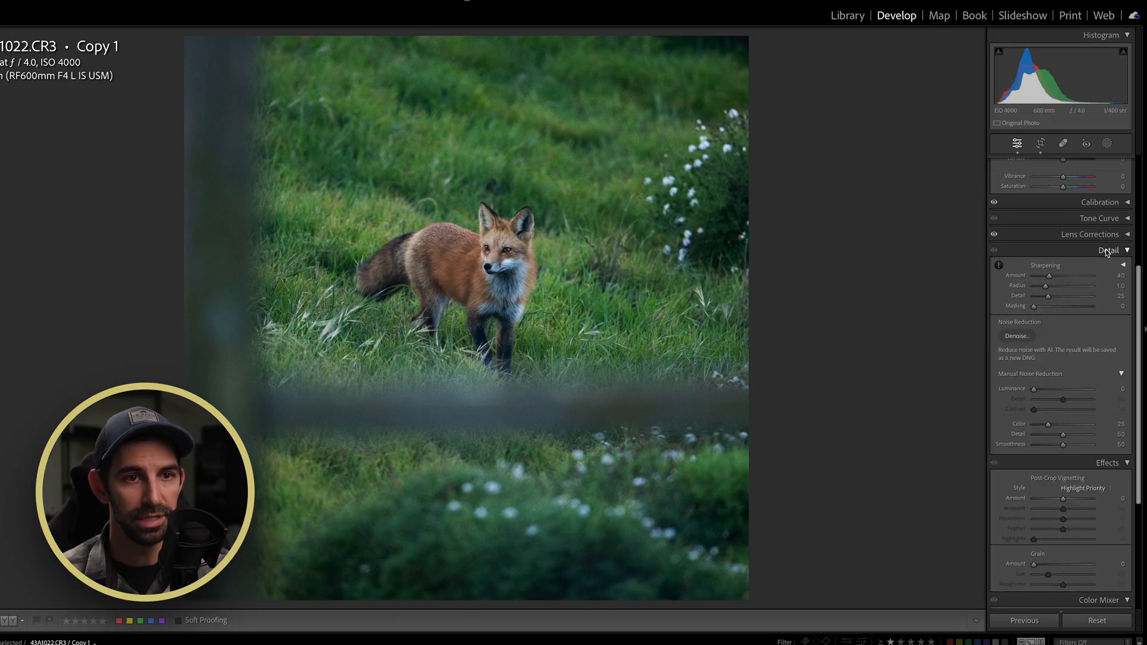
pyautogui.click(1023, 336)
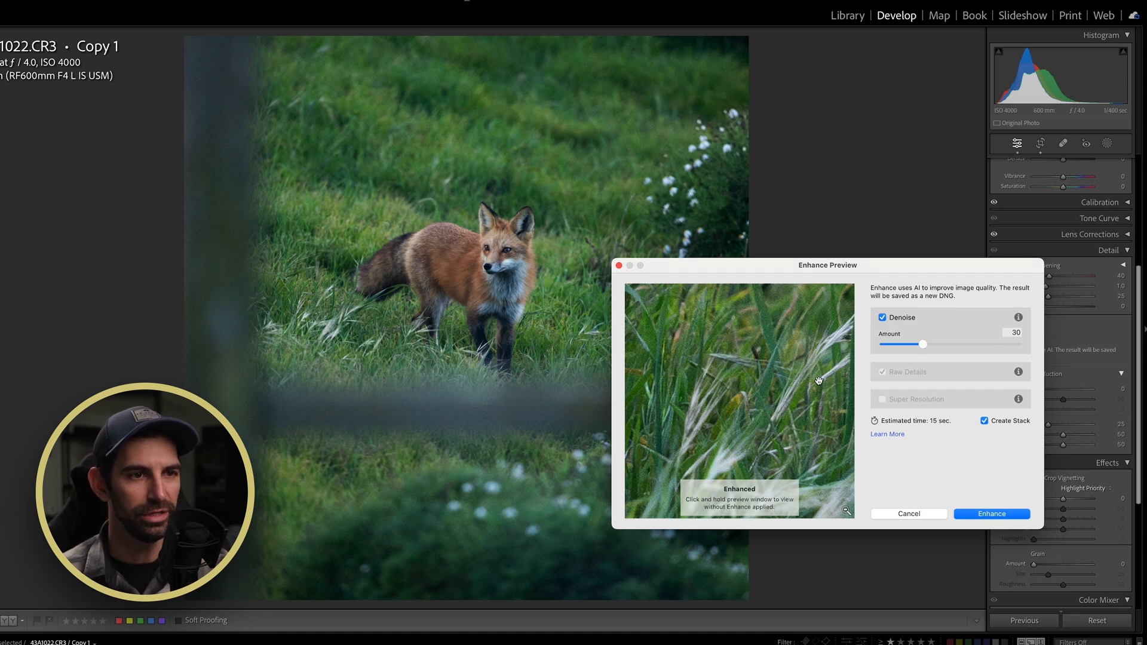
pyautogui.moveTo(788, 355); pyautogui.dragTo(735, 463)
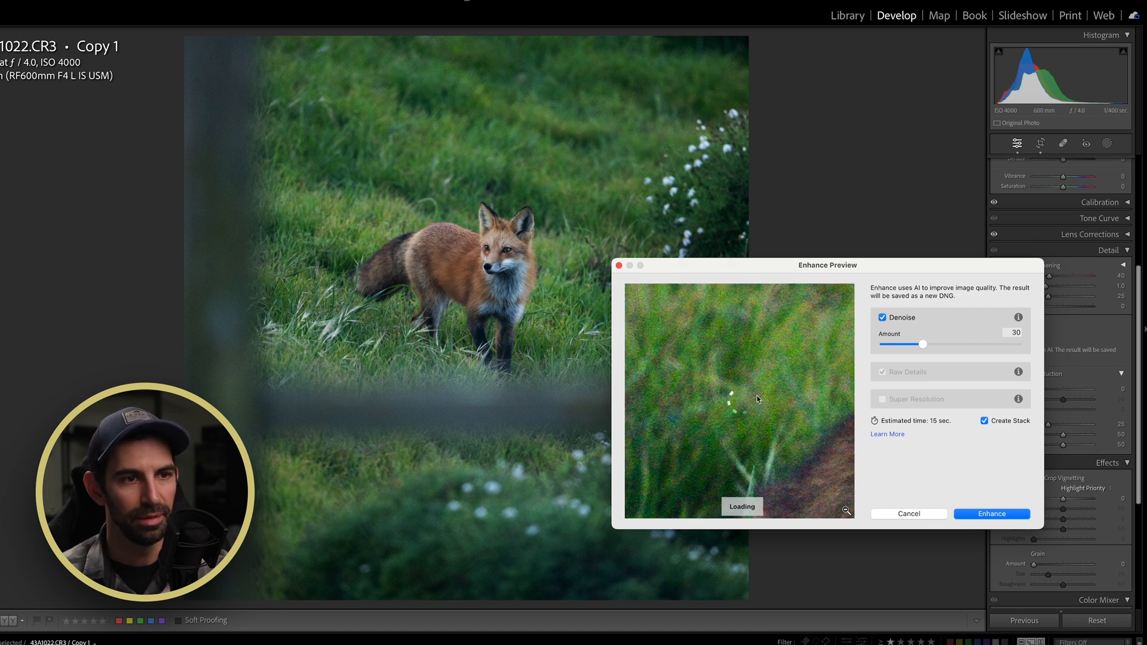
pyautogui.moveTo(800, 365)
pyautogui.mouseDown()
pyautogui.moveTo(741, 402)
pyautogui.moveTo(765, 458)
pyautogui.moveTo(782, 352)
pyautogui.mouseUp()
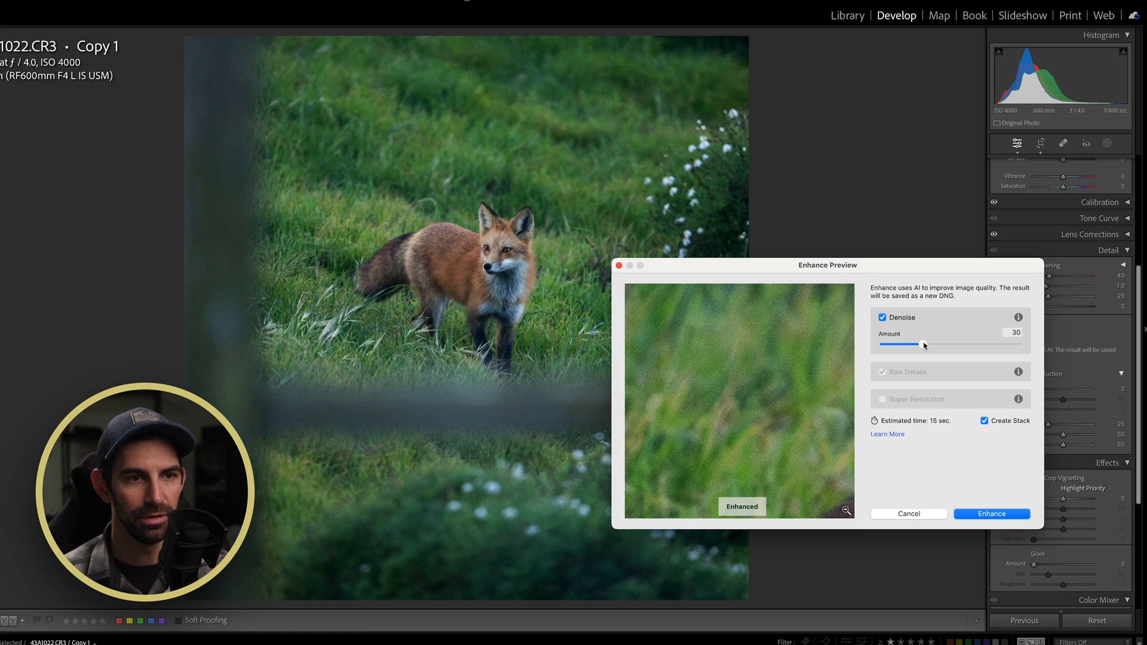
pyautogui.click(991, 514)
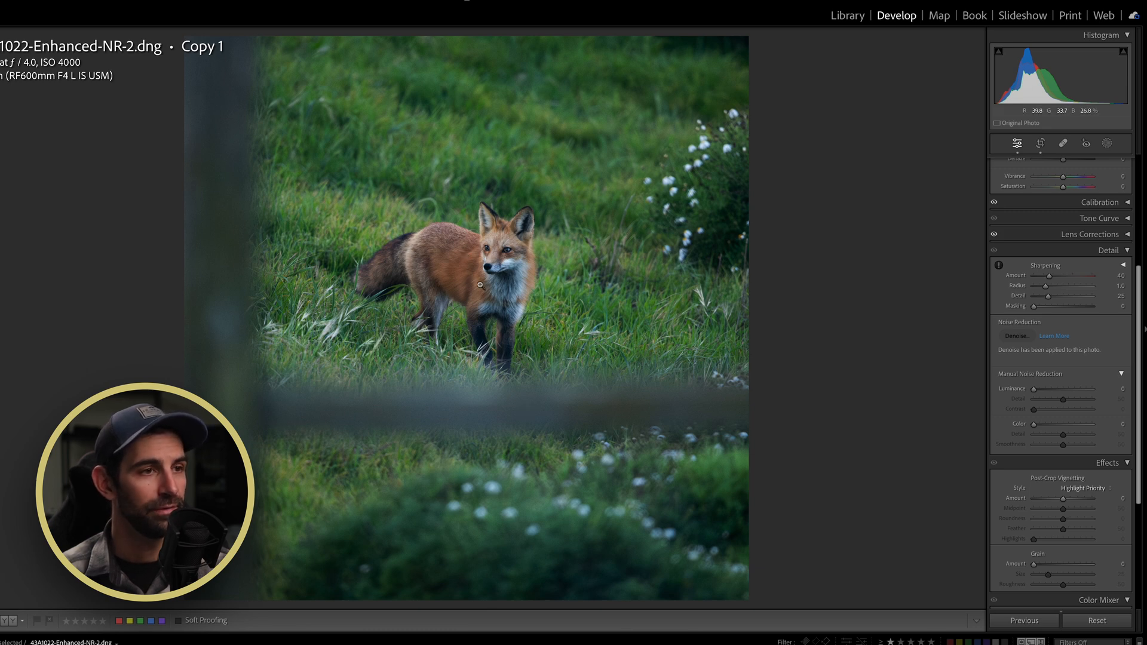
# - Examine the fox's face and fur up close in the denoised photo, and return to the full view
pyautogui.click(464, 252)
pyautogui.moveTo(496, 254); pyautogui.dragTo(528, 283)
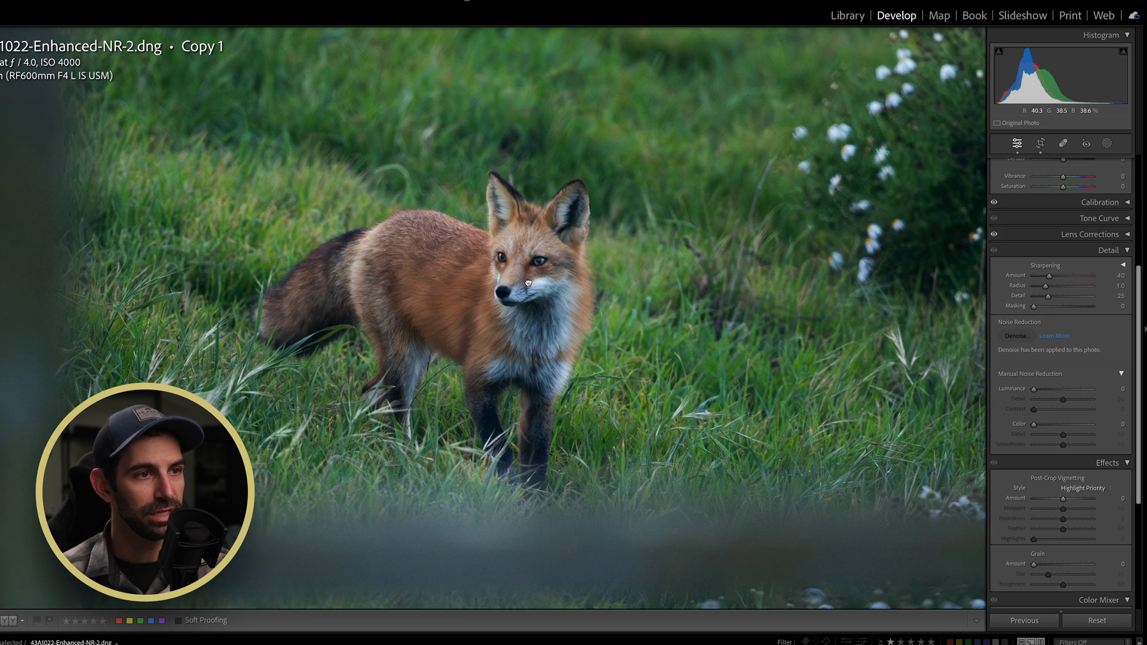
pyautogui.click(459, 308)
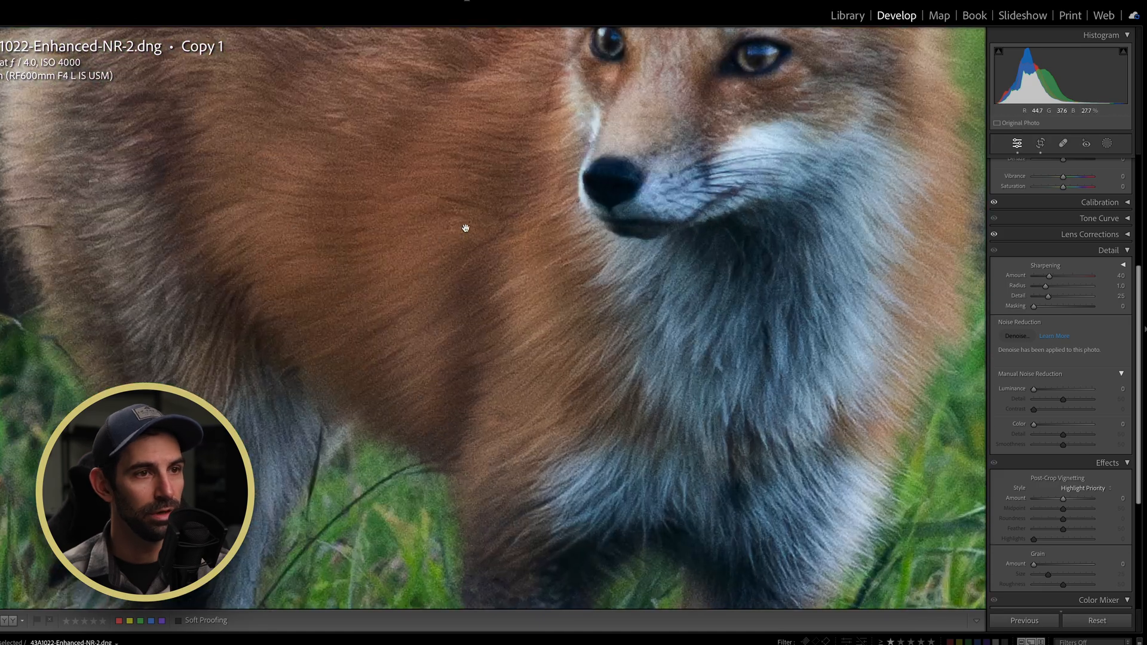
pyautogui.click(444, 238)
pyautogui.click(522, 402)
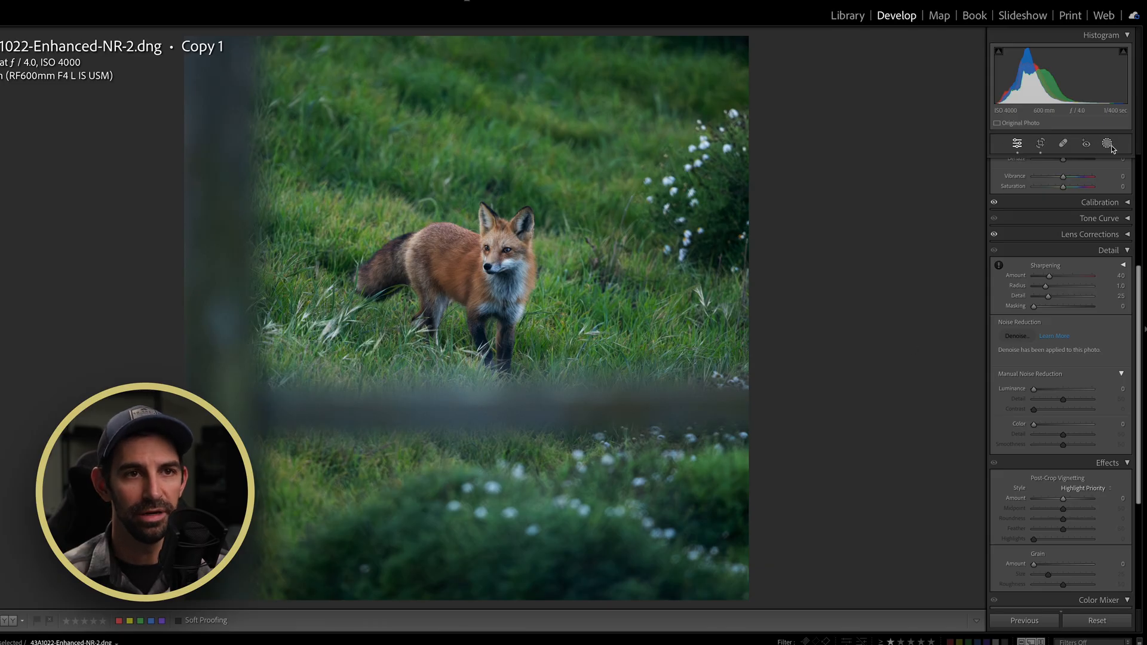
# - Add a linear gradient mask running diagonally from the photo's upper-left corner past the fox, with exposure at 0.33
pyautogui.click(1109, 146)
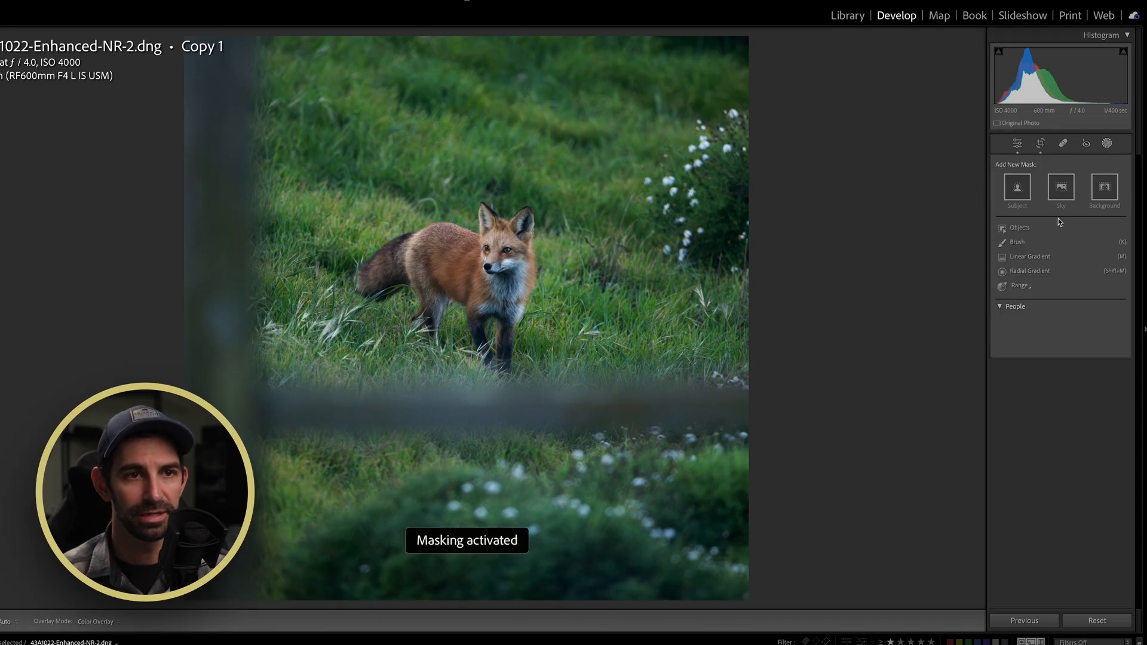
pyautogui.click(1030, 257)
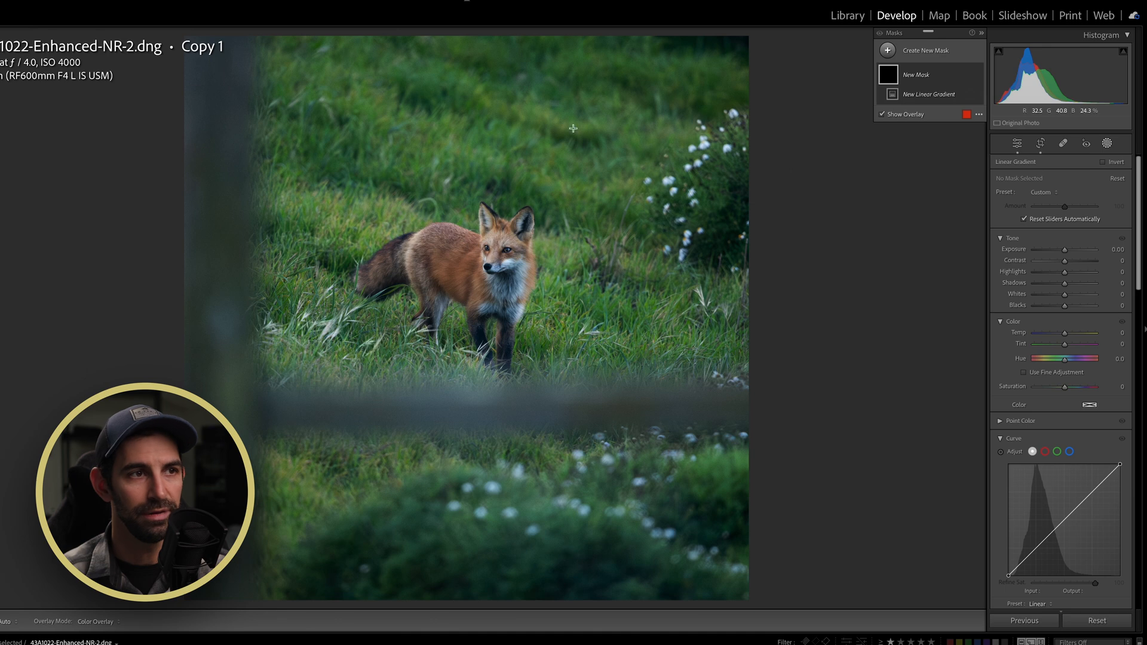
pyautogui.moveTo(274, 102); pyautogui.dragTo(698, 404)
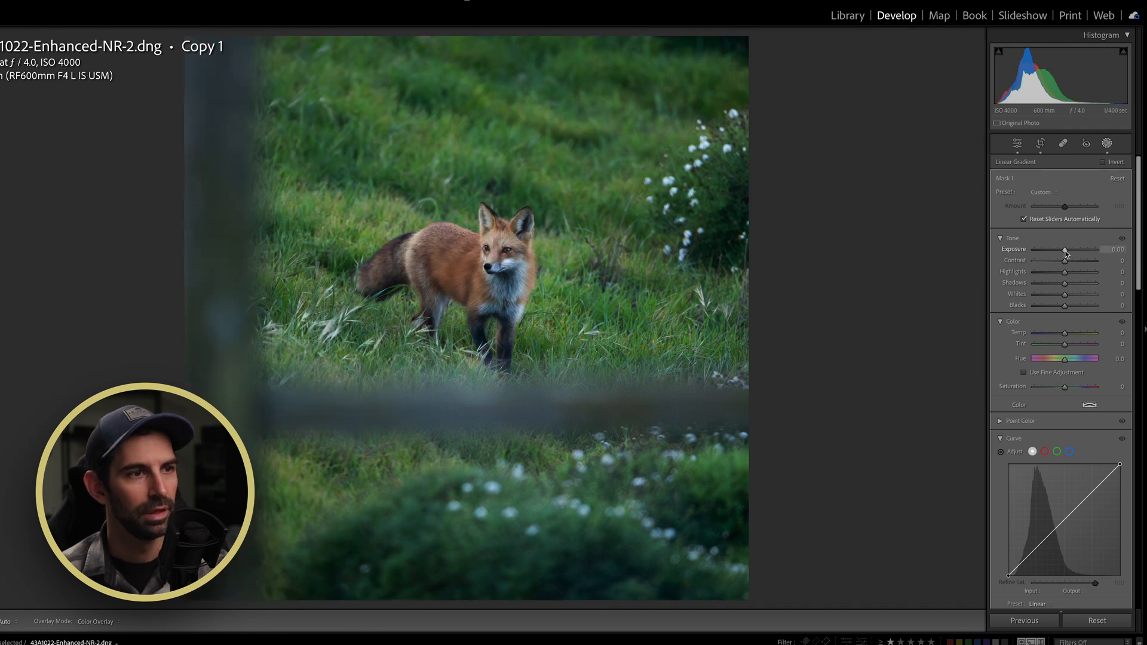
pyautogui.moveTo(1065, 250); pyautogui.dragTo(1067, 252)
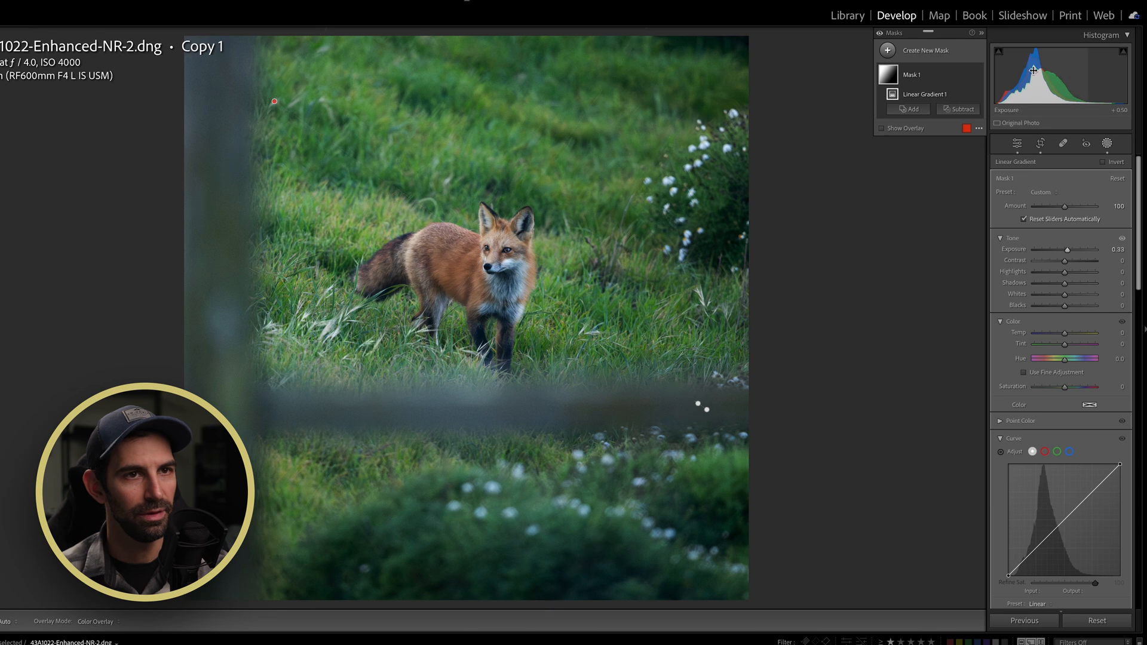
# - Compare the photo with and without the linear gradient mask by repeatedly hiding and showing it
pyautogui.click(977, 74)
pyautogui.click(977, 74)
pyautogui.click(978, 75)
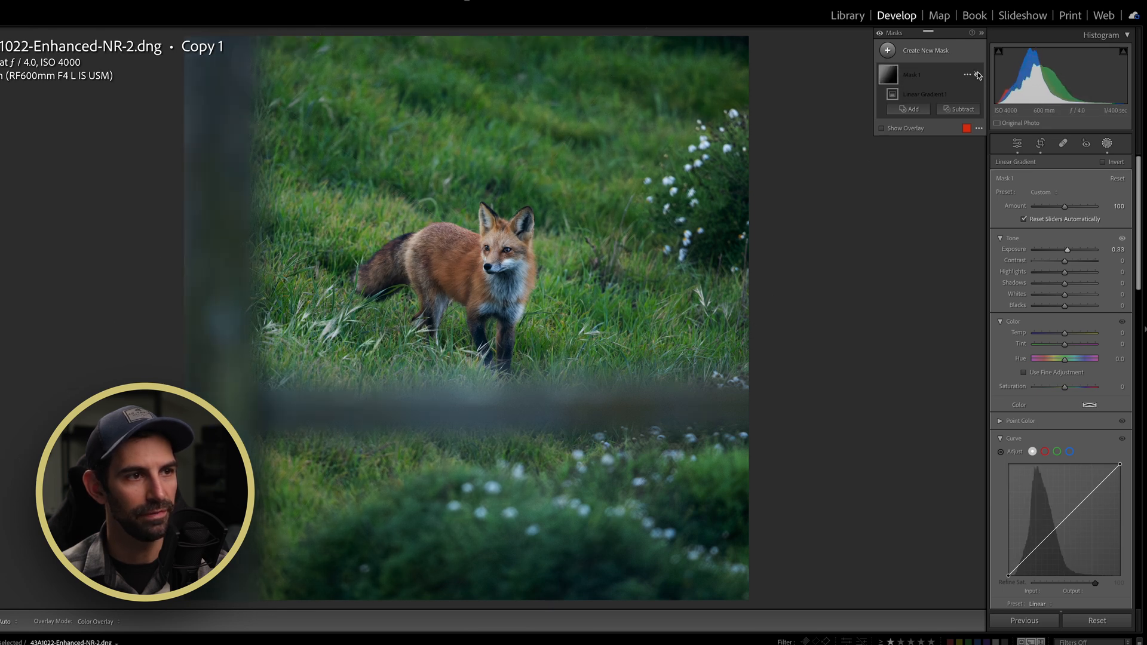
pyautogui.click(978, 75)
pyautogui.click(978, 75)
pyautogui.click(977, 75)
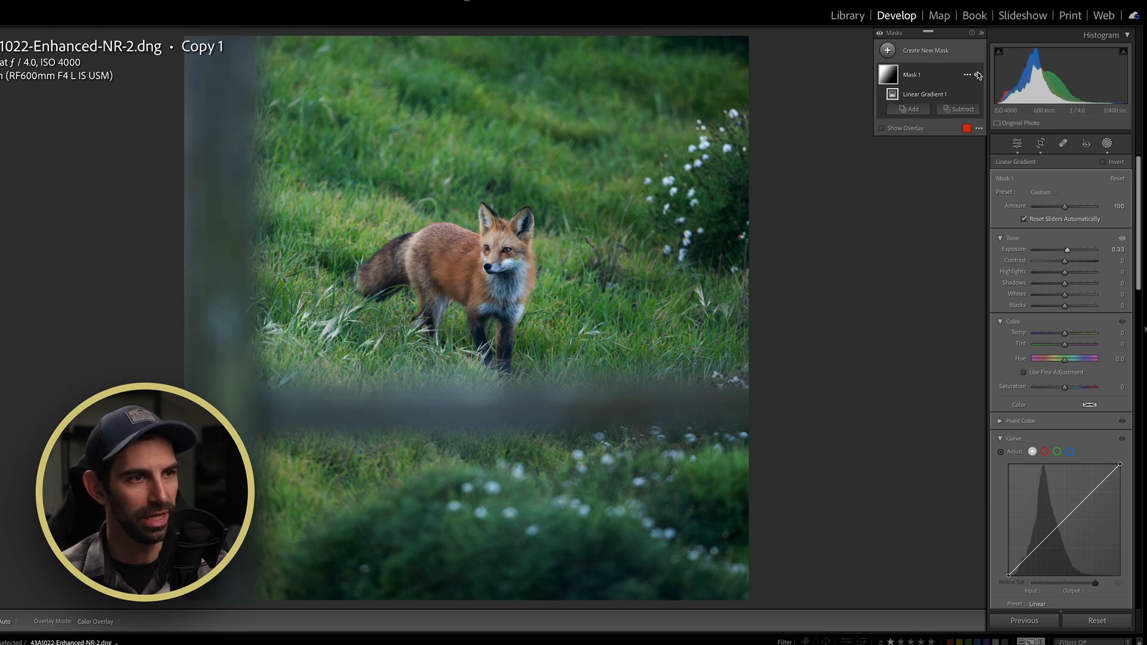
pyautogui.click(977, 75)
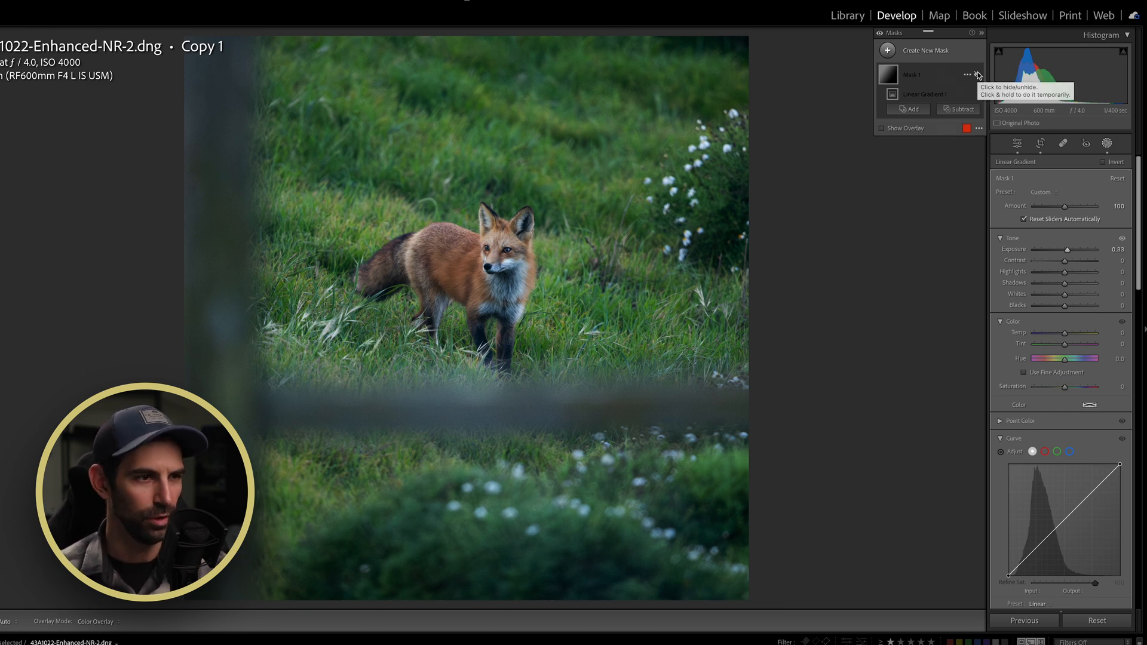
# - Subtract a brush from the linear gradient mask and paint it along the blurred horizontal fence rail below the fox
pyautogui.click(977, 75)
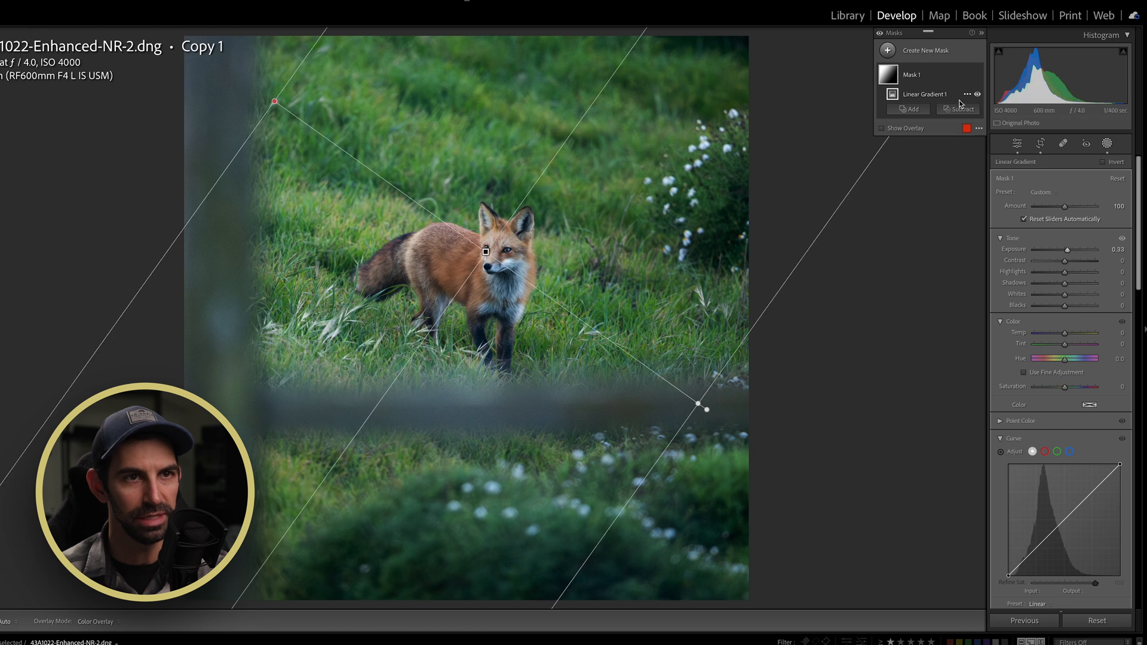
pyautogui.click(963, 110)
pyautogui.click(976, 207)
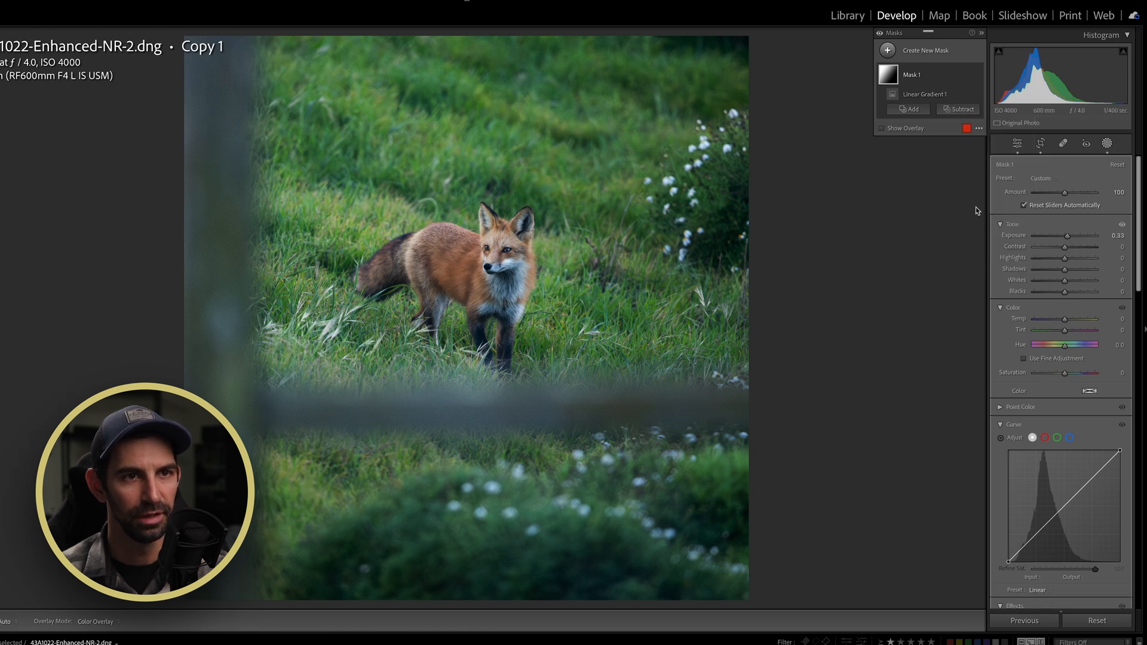
pyautogui.scroll(-1, 569, 396)
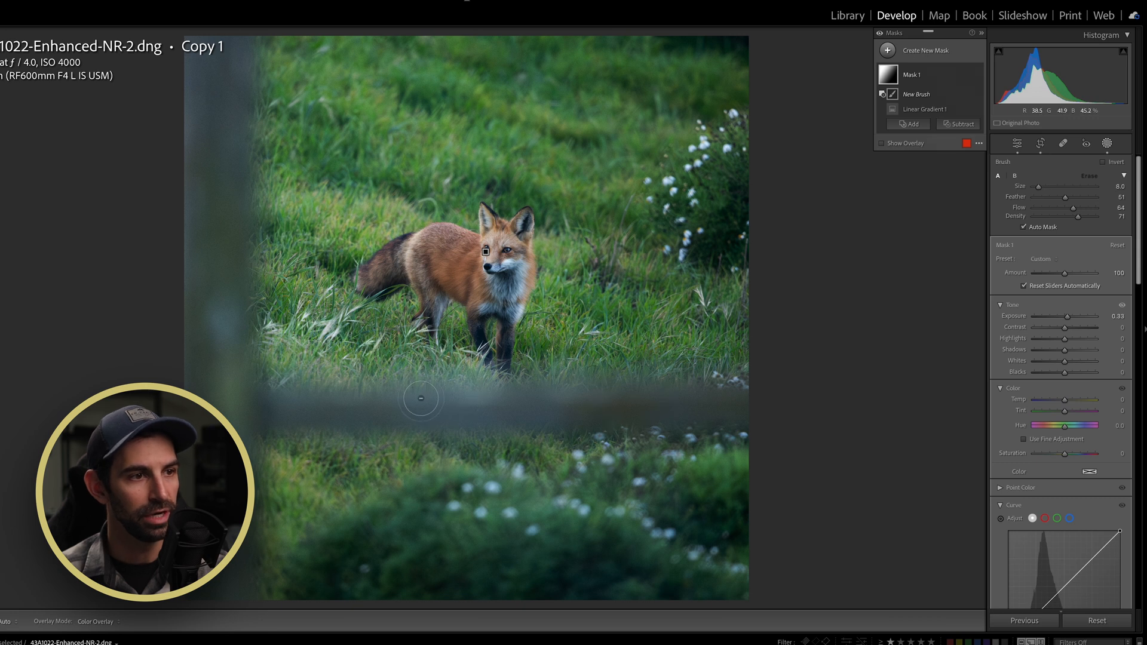
pyautogui.press('h')
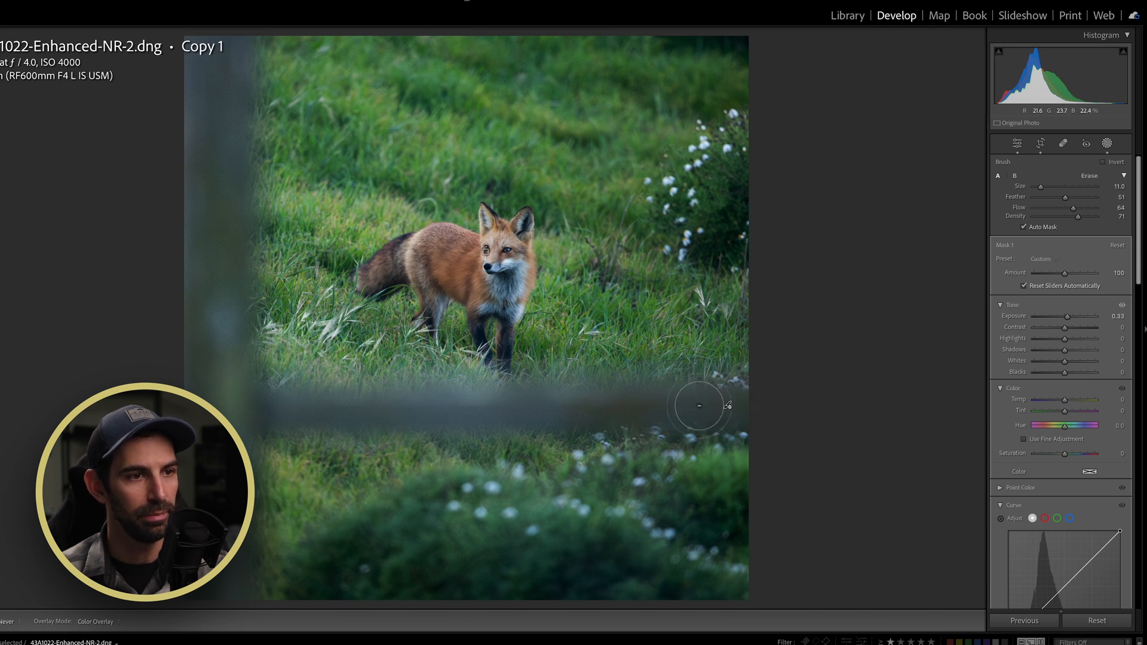
pyautogui.moveTo(290, 400)
pyautogui.mouseDown()
pyautogui.moveTo(239, 404)
pyautogui.moveTo(379, 408)
pyautogui.mouseUp()
# - Continue the brush subtraction down the vertical fence post at size 18 and over the horizontal rail's far end at size 12
pyautogui.scroll(7, 192, 407)
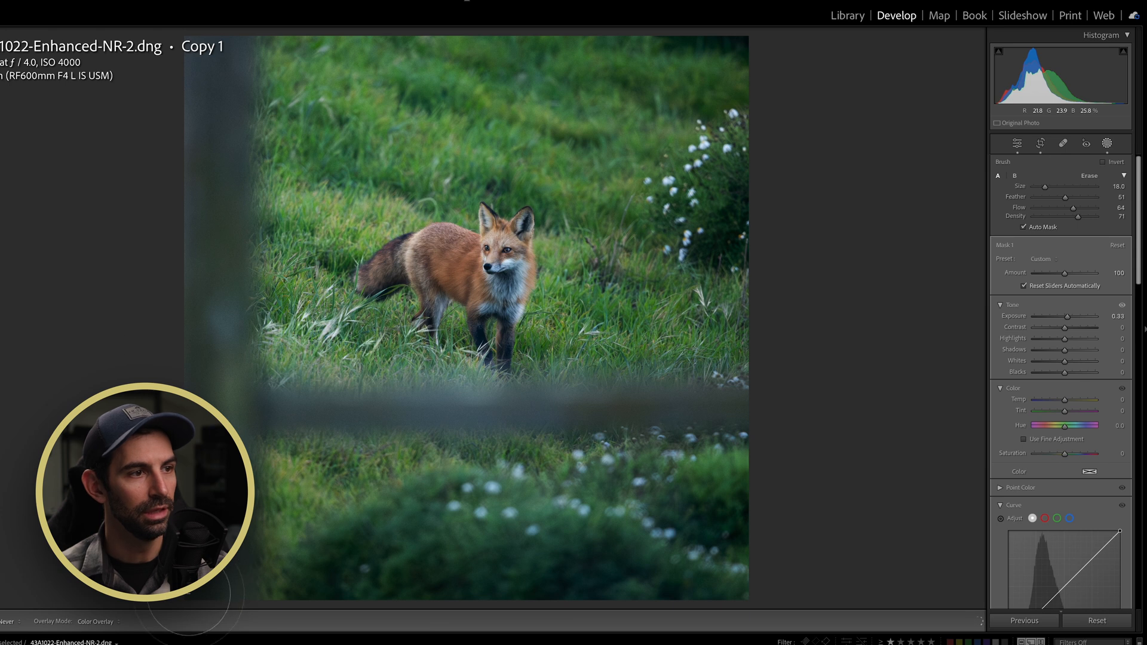
pyautogui.press('h')
pyautogui.press('h')
pyautogui.press('h')
pyautogui.press('h')
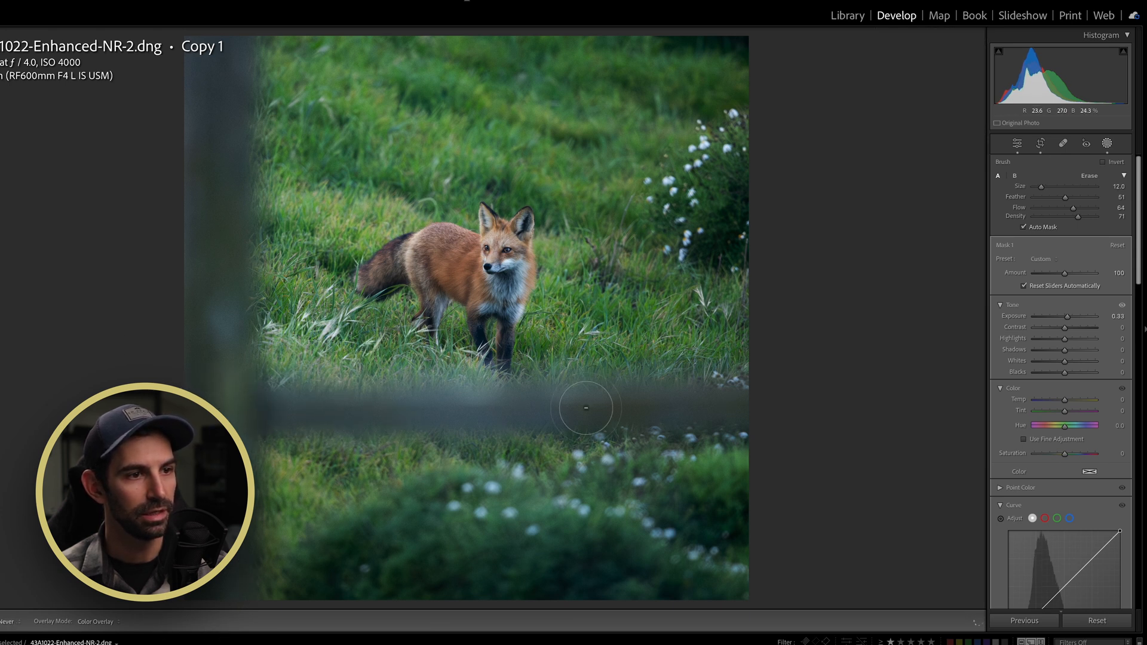
pyautogui.moveTo(723, 408)
pyautogui.mouseDown()
pyautogui.moveTo(760, 408)
pyautogui.moveTo(590, 411)
pyautogui.mouseUp()
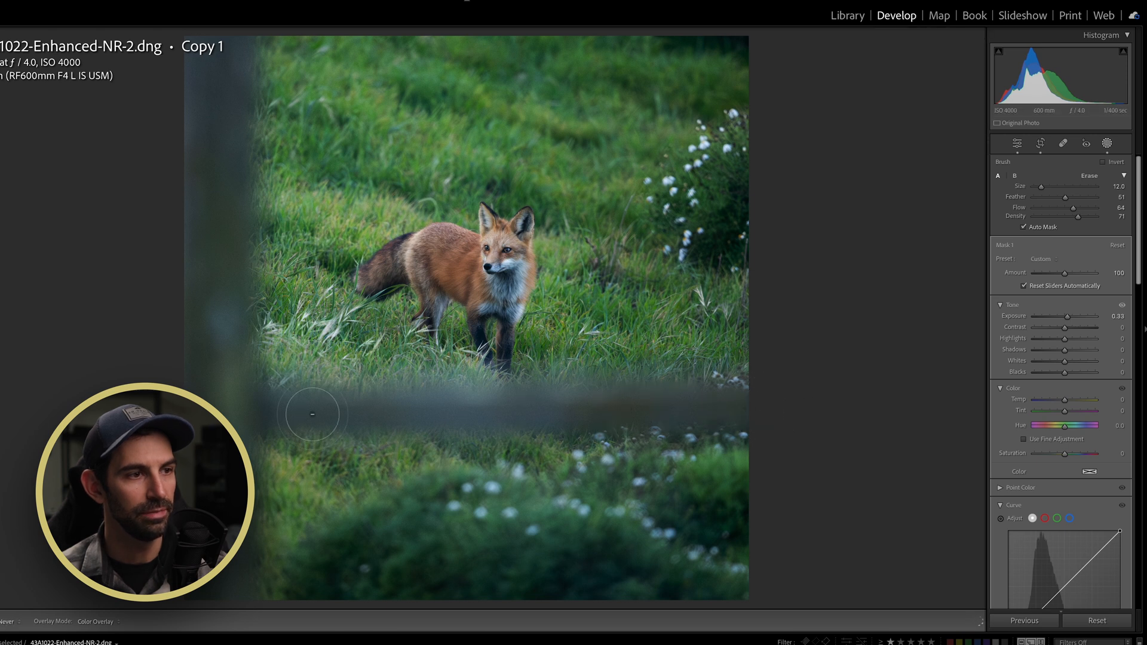
pyautogui.press('h')
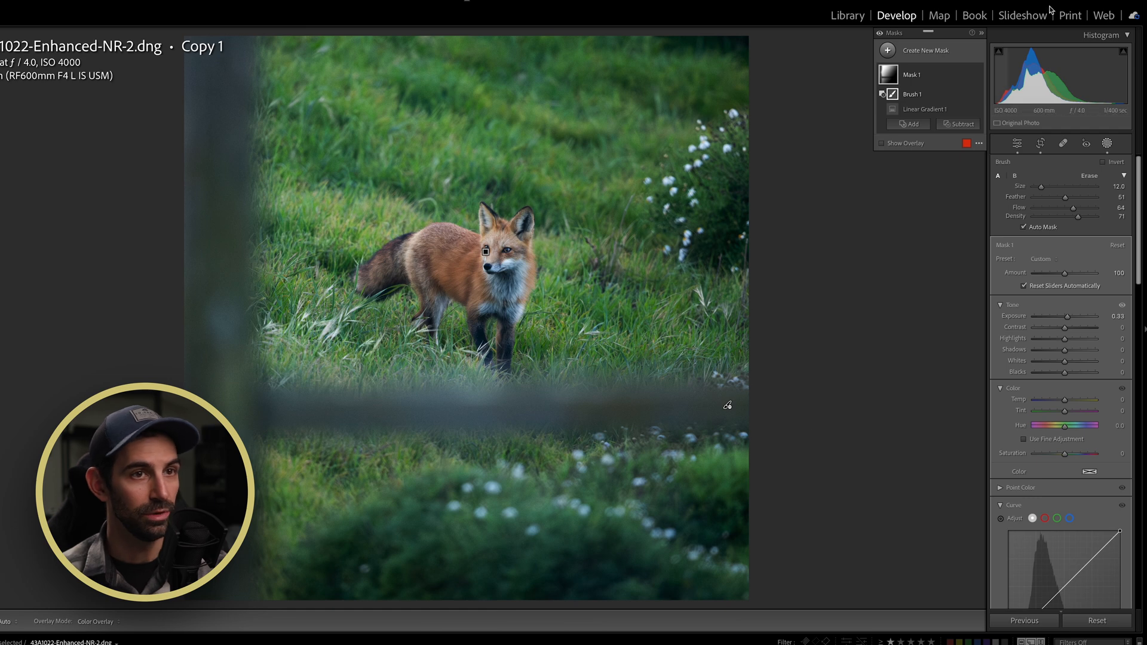
# - Compare the photo with and without the brushed gradient mask, checking how bright the fence stays
pyautogui.click(977, 76)
pyautogui.click(978, 76)
pyautogui.click(977, 76)
pyautogui.click(977, 76)
pyautogui.click(978, 76)
pyautogui.click(977, 76)
pyautogui.click(977, 76)
pyautogui.click(977, 76)
pyautogui.click(978, 76)
pyautogui.click(977, 75)
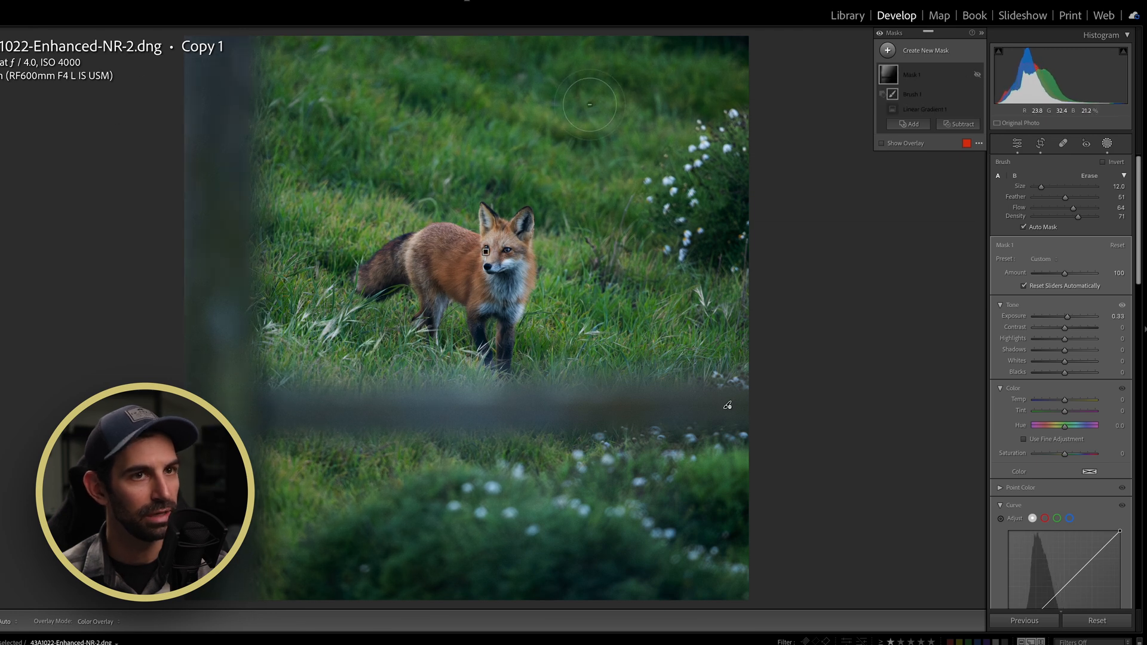
pyautogui.click(977, 76)
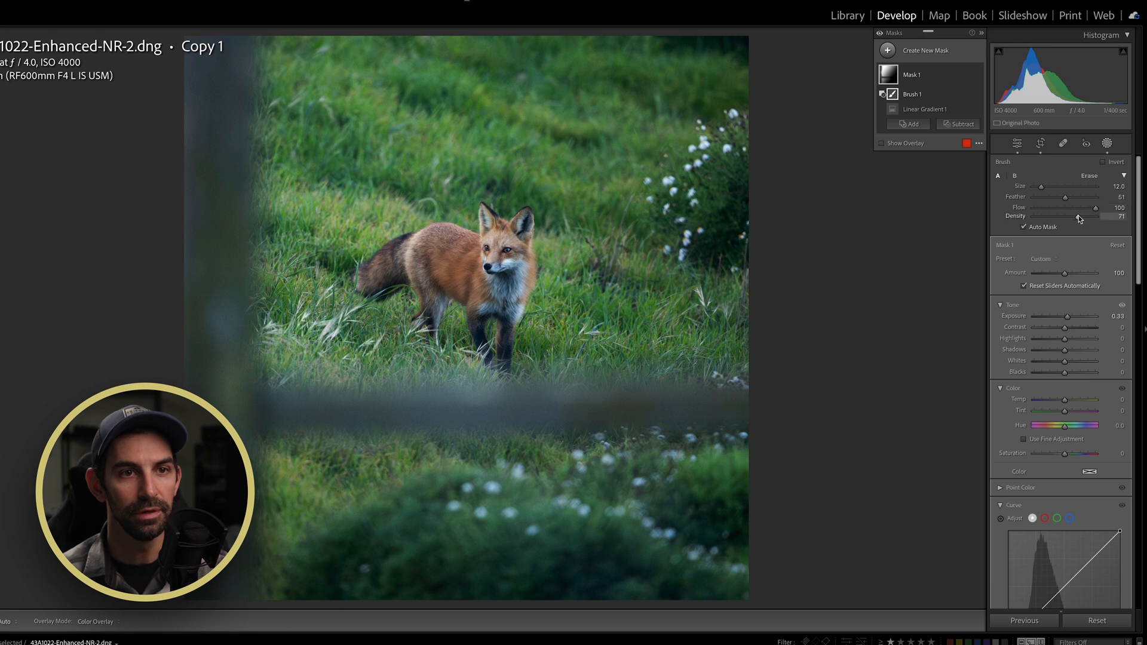
# - Repaint the subtraction over the fence with brush size 14 and both Flow and Density at 100, and deselect the mask
pyautogui.press(']')
pyautogui.press('h')
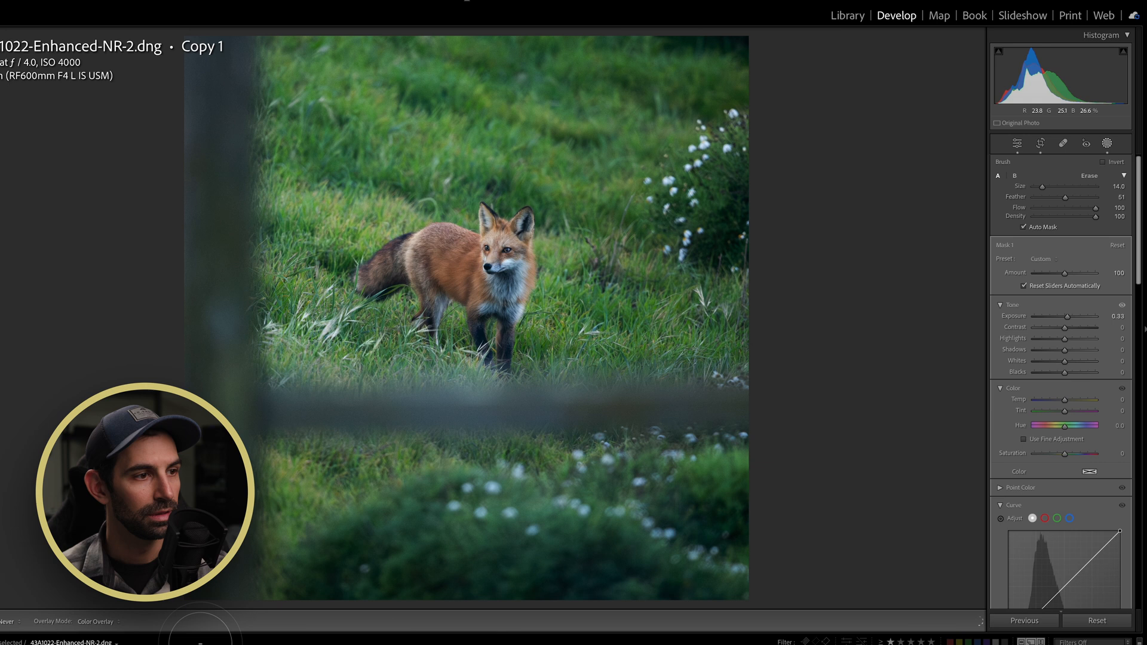
pyautogui.press('h')
pyautogui.press('h')
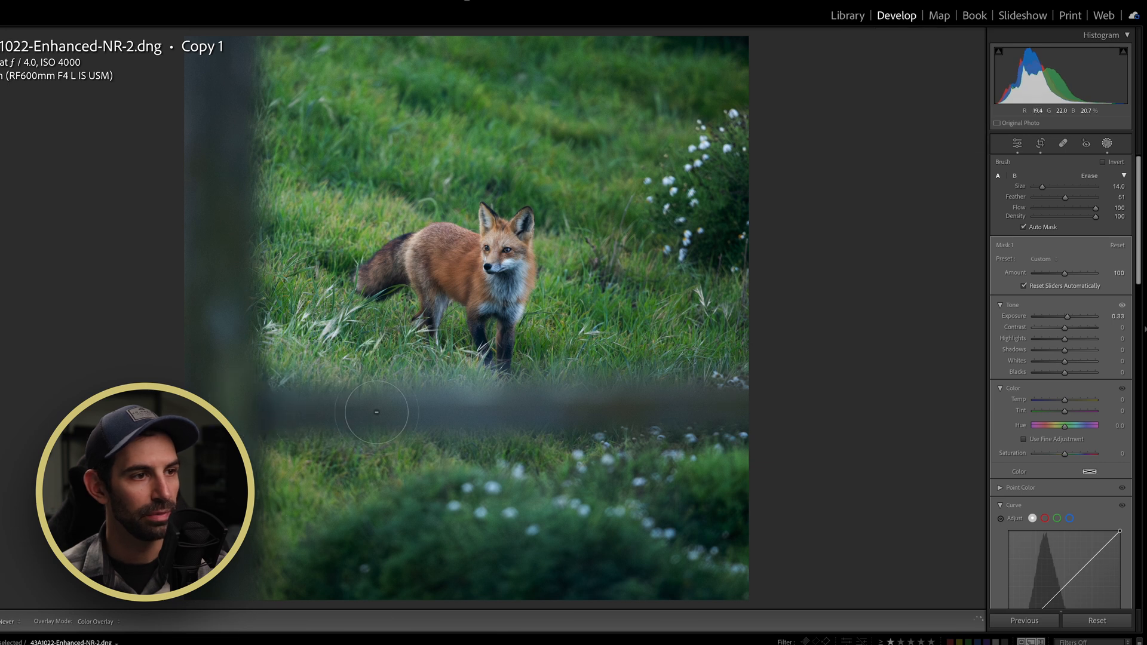
pyautogui.press('h')
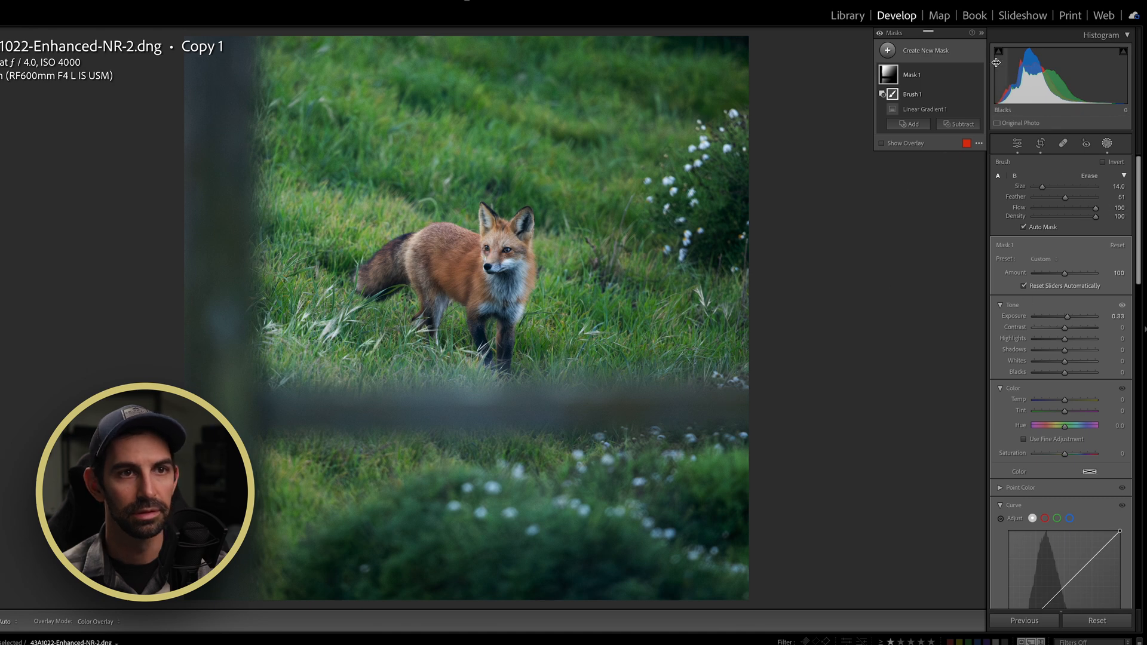
pyautogui.press('Escape')
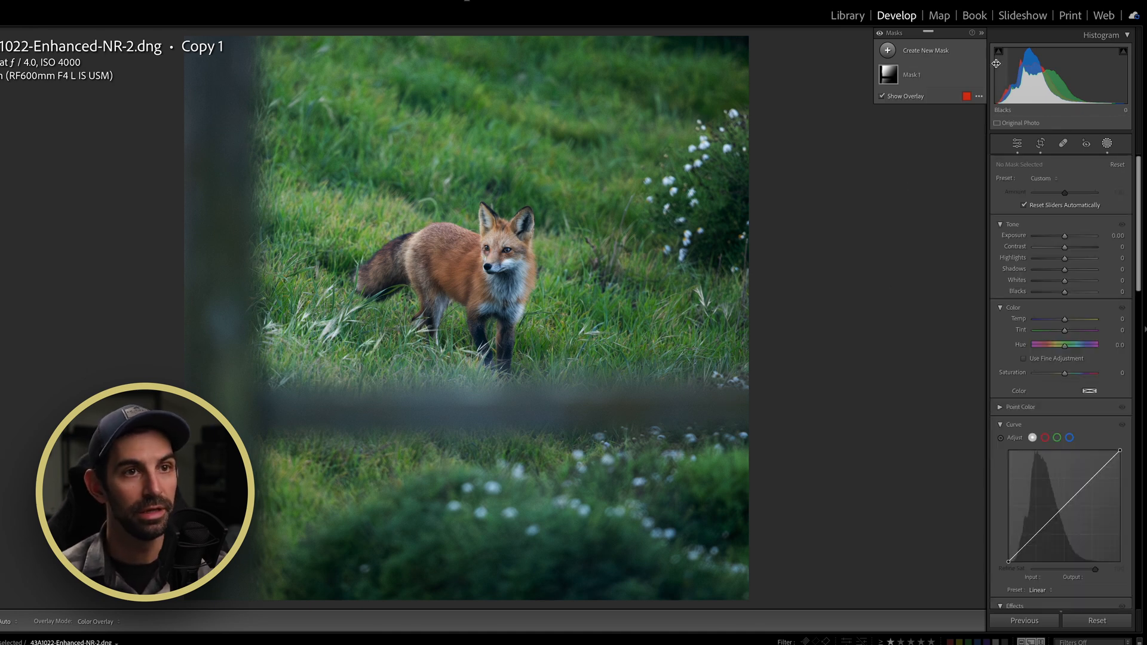
# - Hide and show the refined gradient mask repeatedly to check its effect on the grass and the fence
pyautogui.click(978, 76)
pyautogui.click(978, 75)
pyautogui.click(978, 75)
pyautogui.click(977, 75)
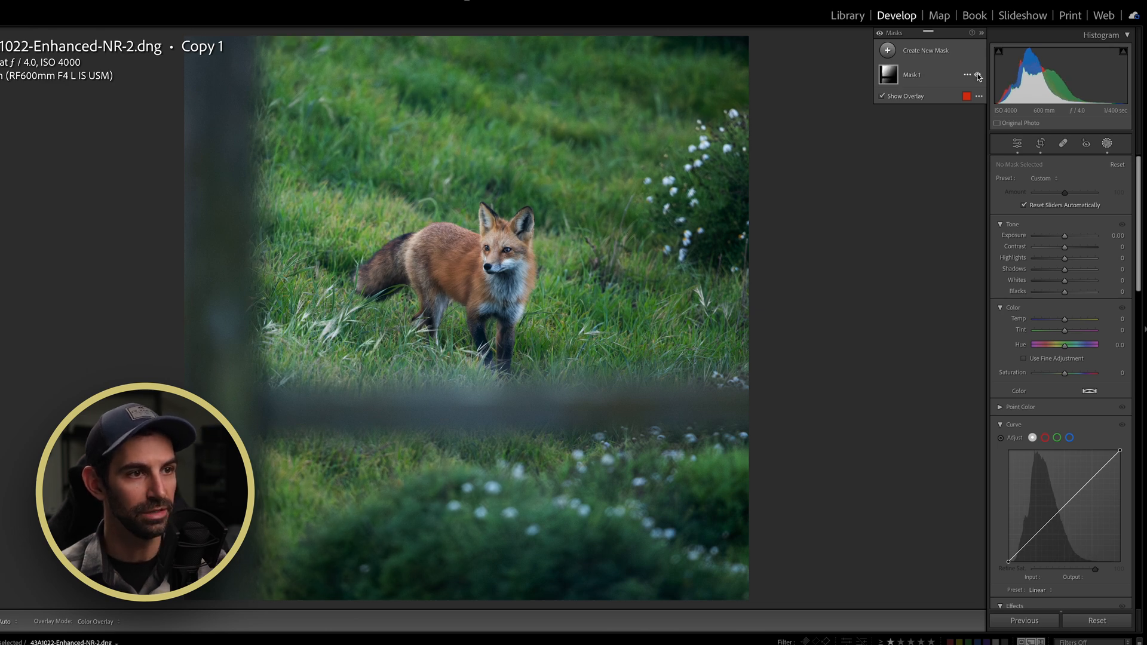
pyautogui.click(978, 75)
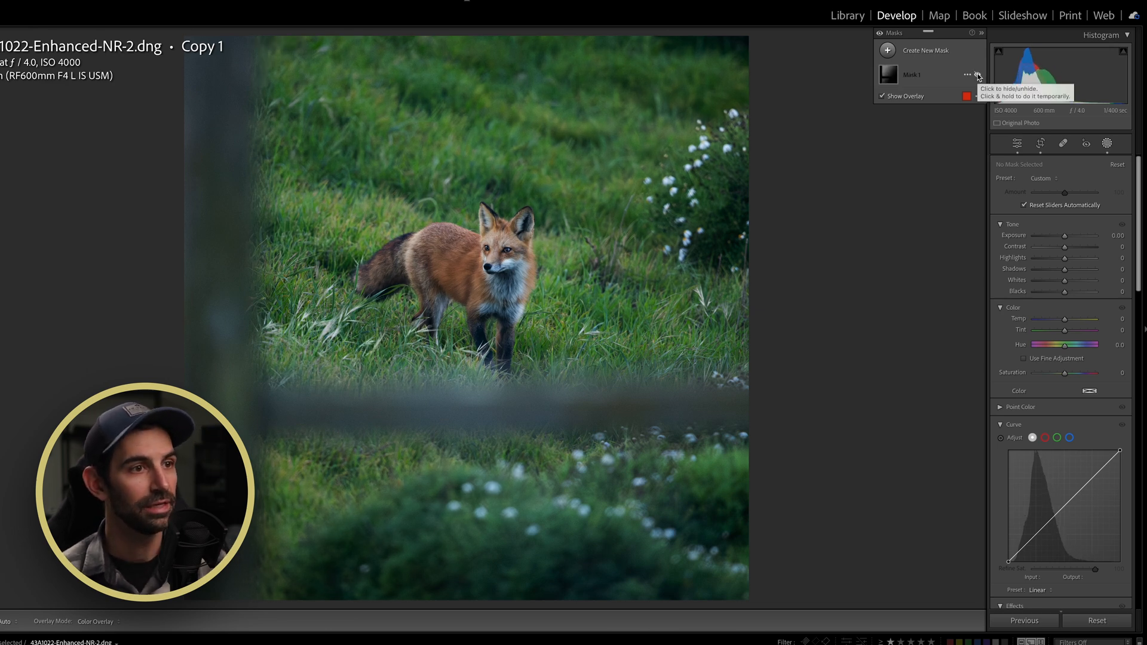
pyautogui.click(978, 75)
pyautogui.click(978, 76)
pyautogui.click(978, 75)
pyautogui.click(978, 76)
pyautogui.click(978, 76)
pyautogui.click(978, 76)
pyautogui.click(978, 75)
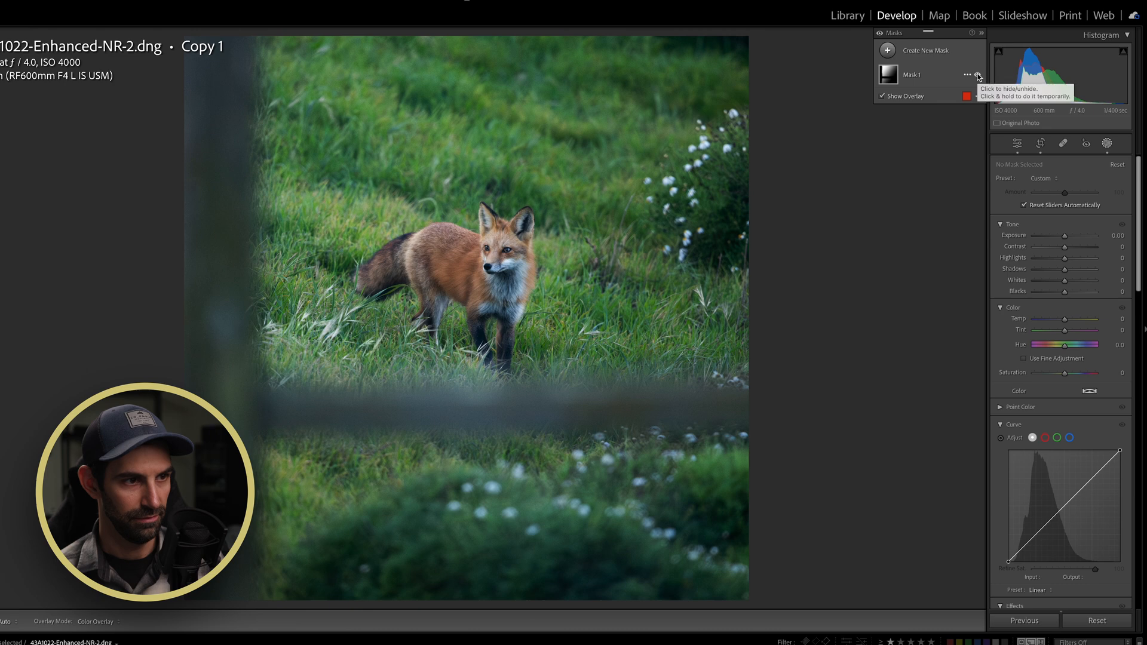
pyautogui.click(978, 75)
pyautogui.click(978, 76)
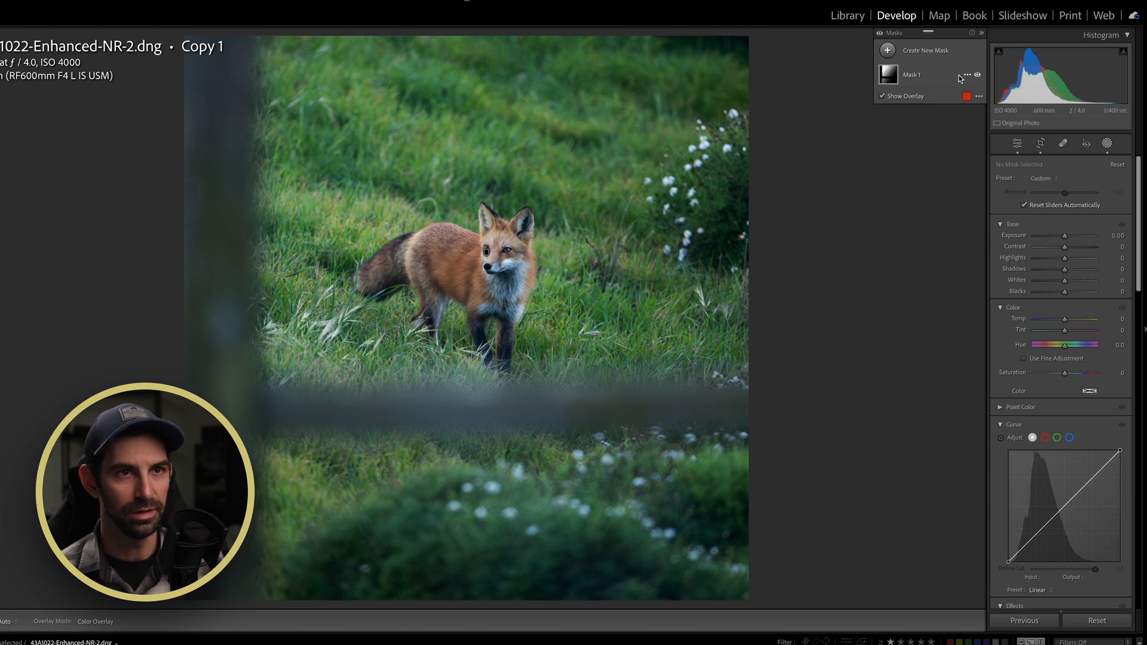
pyautogui.click(954, 79)
pyautogui.click(959, 125)
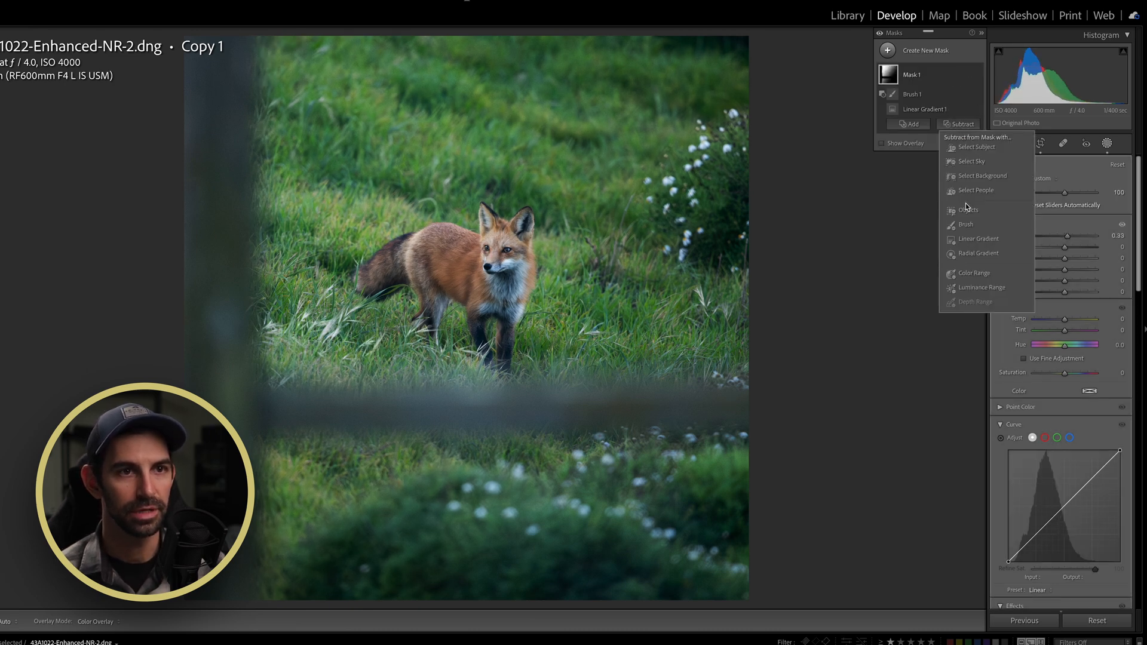
pyautogui.click(966, 225)
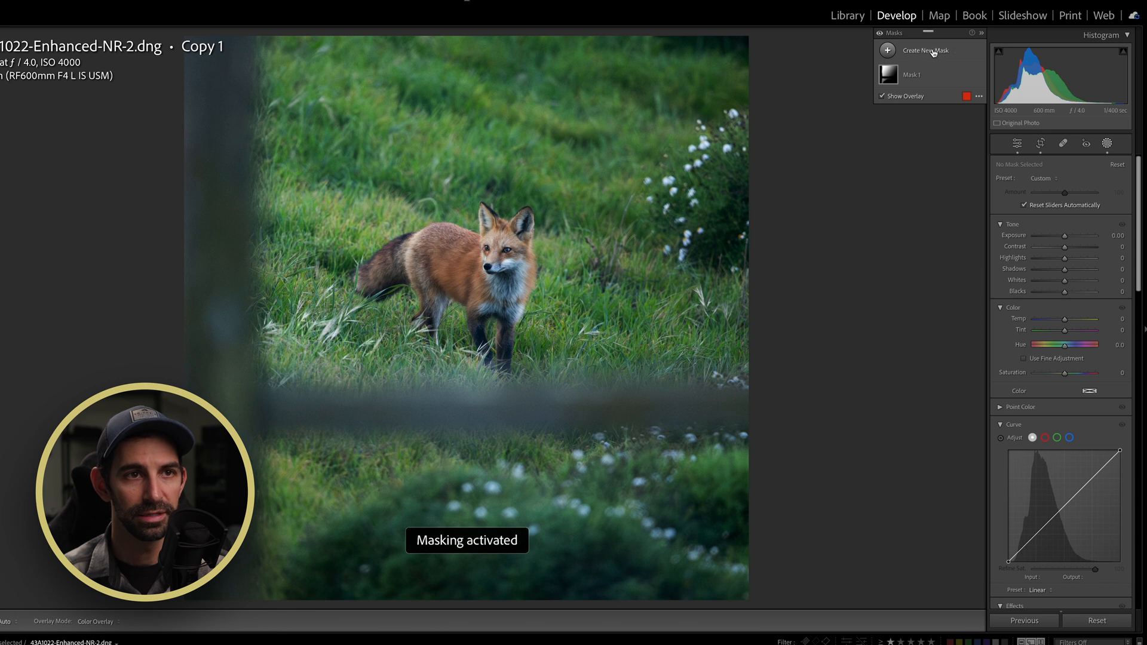
# - Add a Select Subject mask on the fox and set its Temp to 15
pyautogui.click(934, 53)
pyautogui.click(929, 75)
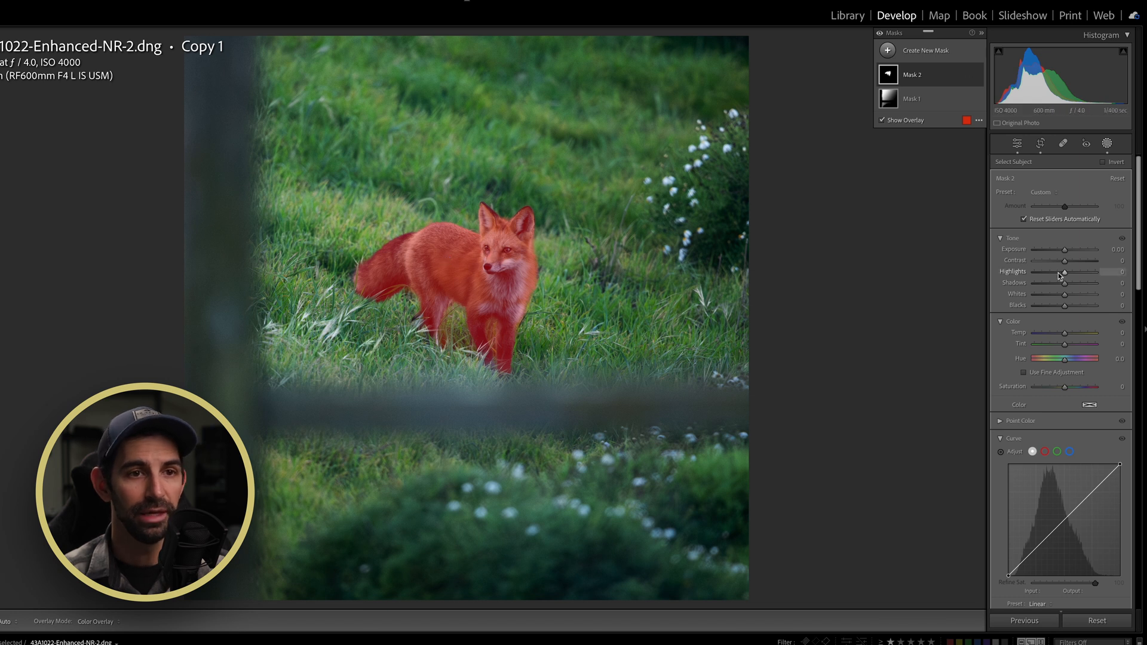
pyautogui.moveTo(1067, 335); pyautogui.dragTo(1068, 335)
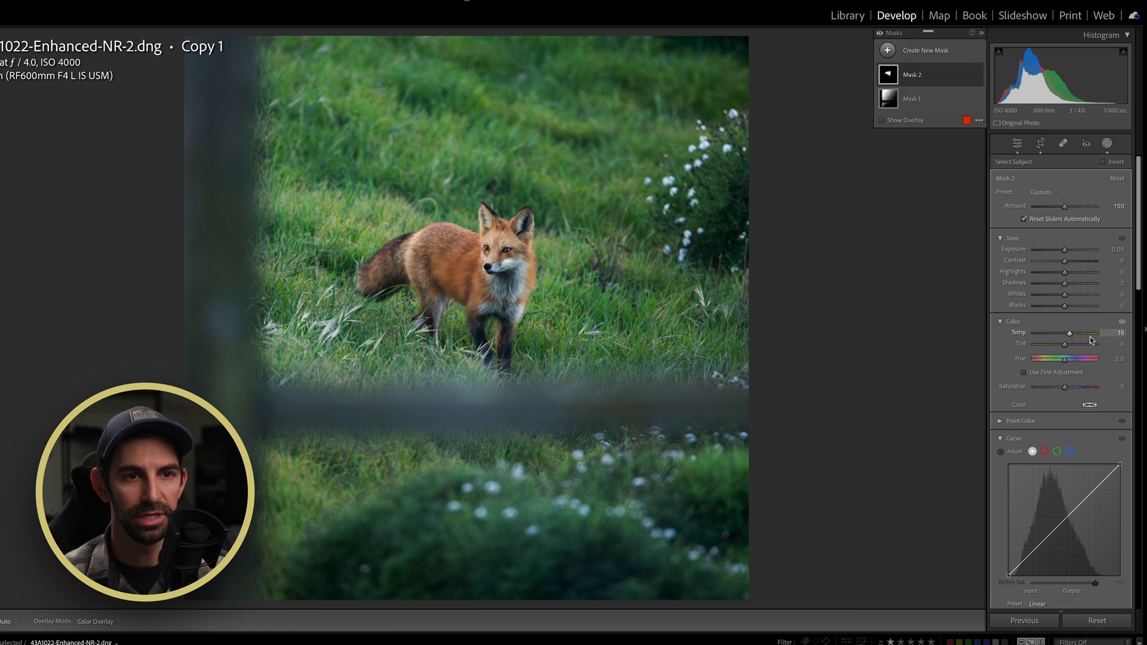
# - Increase the Texture of the fox's subject mask and leave masking
pyautogui.scroll(-3, 1049, 331)
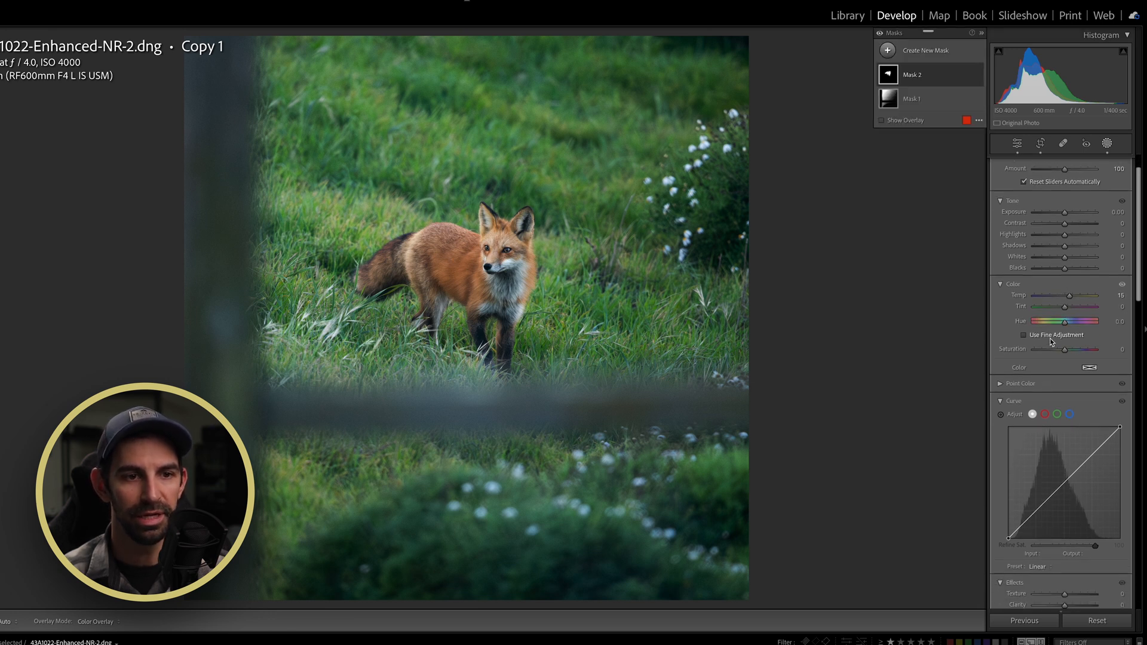
pyautogui.scroll(-2, 1053, 341)
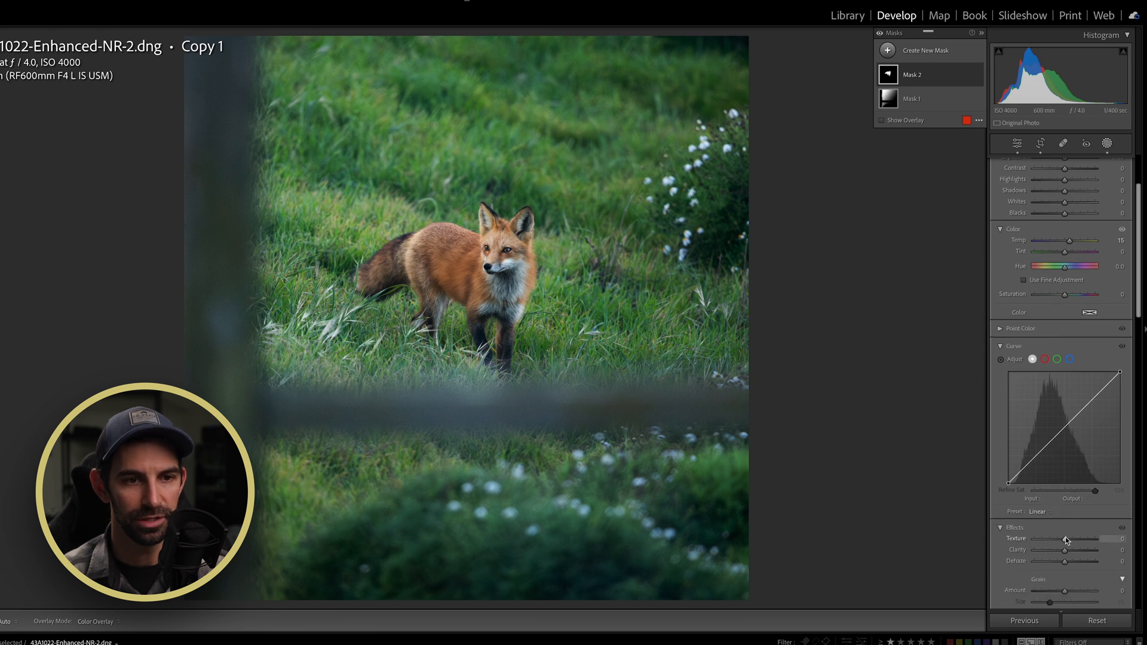
pyautogui.moveTo(1066, 540); pyautogui.dragTo(1068, 541)
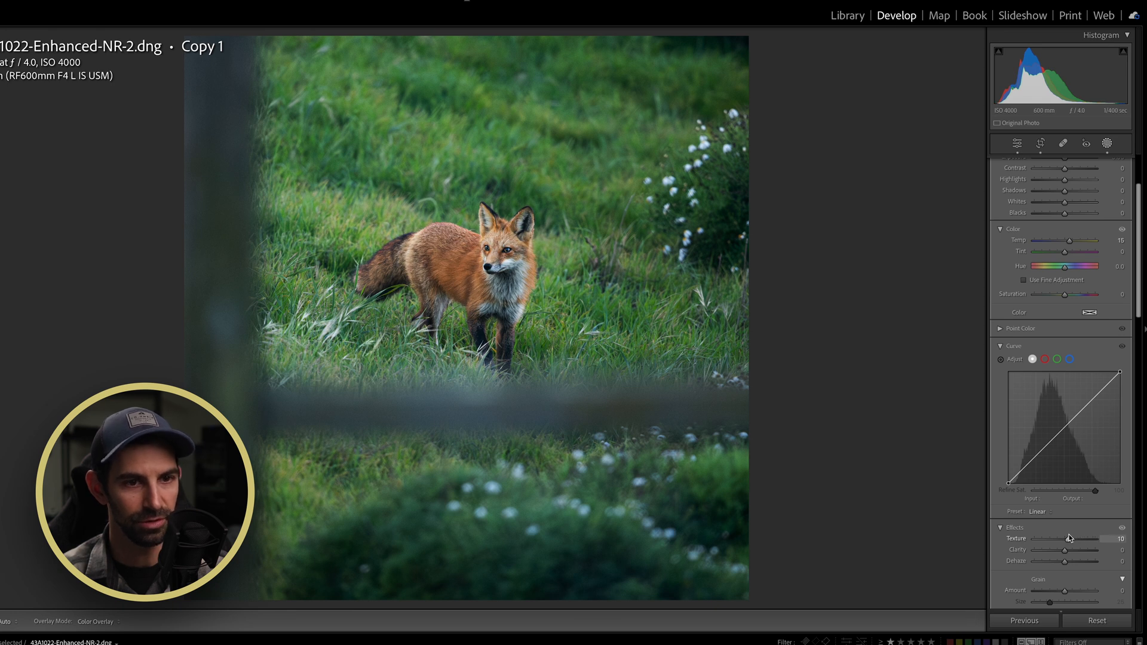
pyautogui.moveTo(1069, 537); pyautogui.dragTo(1073, 538)
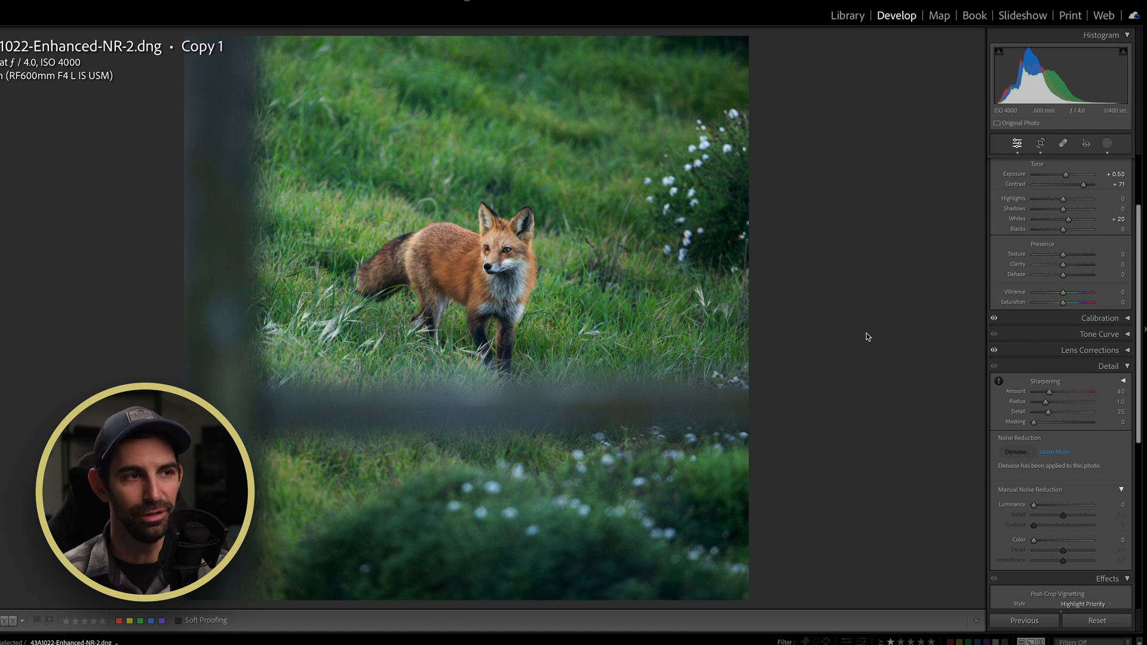
pyautogui.press('d')
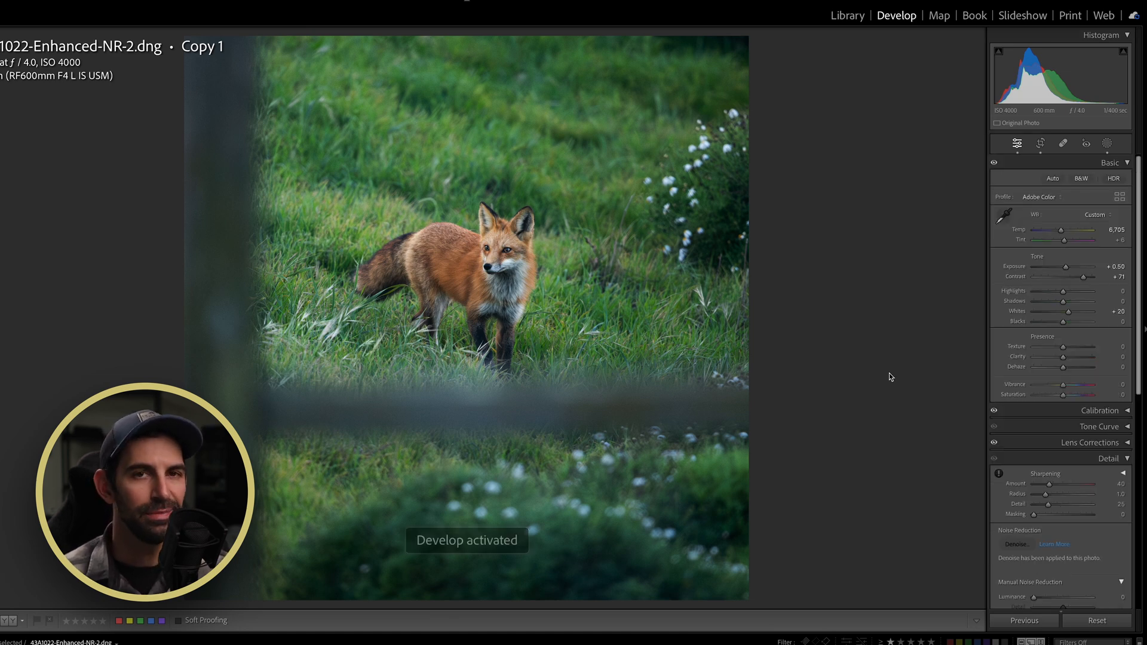
# - Paint a new brush mask over both of the fox's eyes at size 3, and set its exposure to 0.19
pyautogui.click(1114, 144)
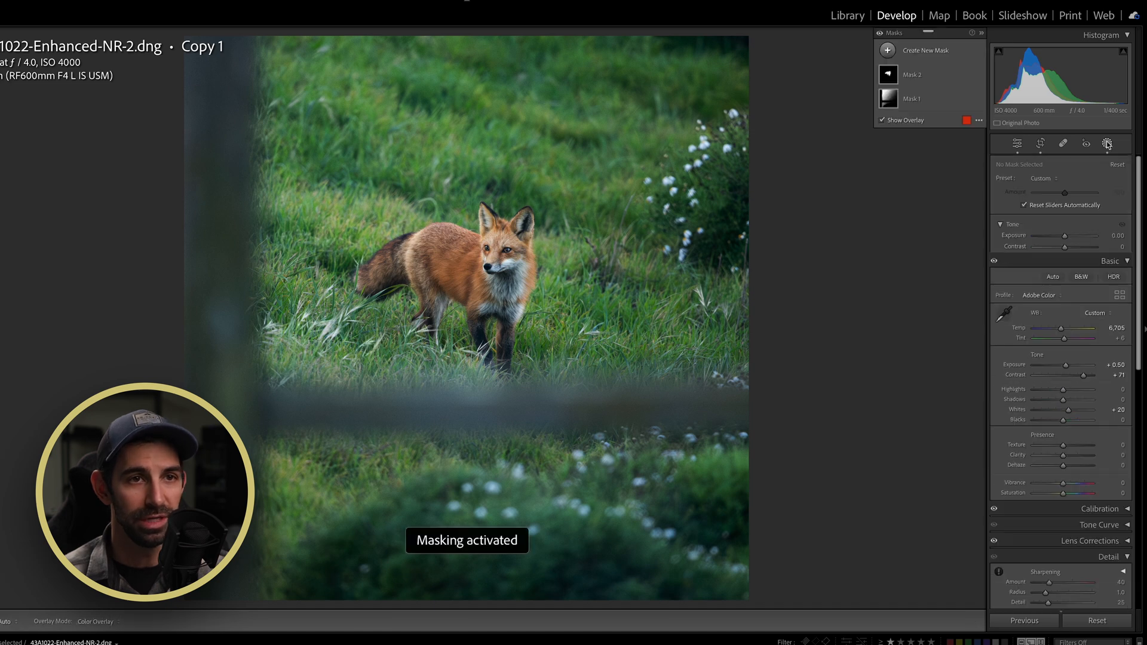
pyautogui.click(948, 55)
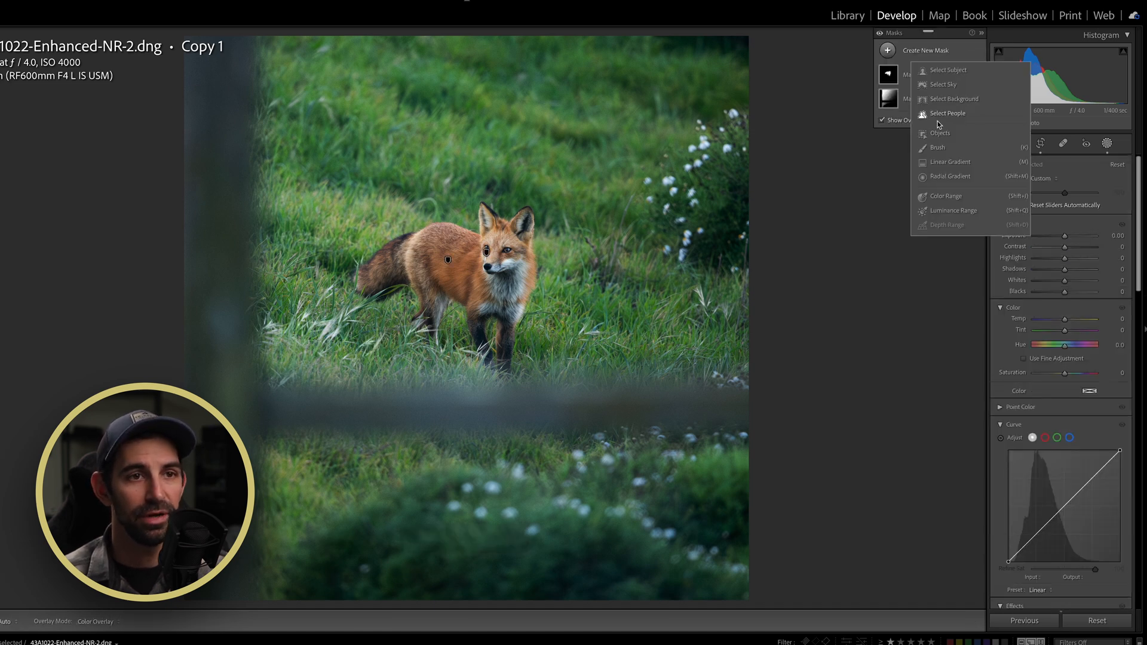
pyautogui.click(944, 153)
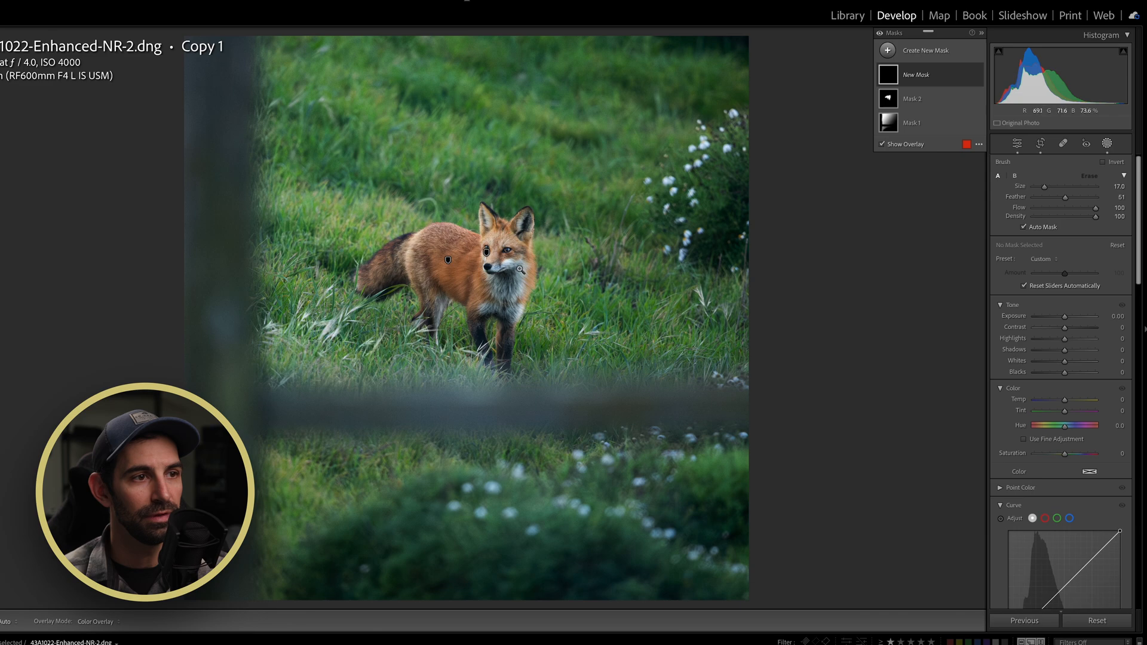
pyautogui.click(508, 258)
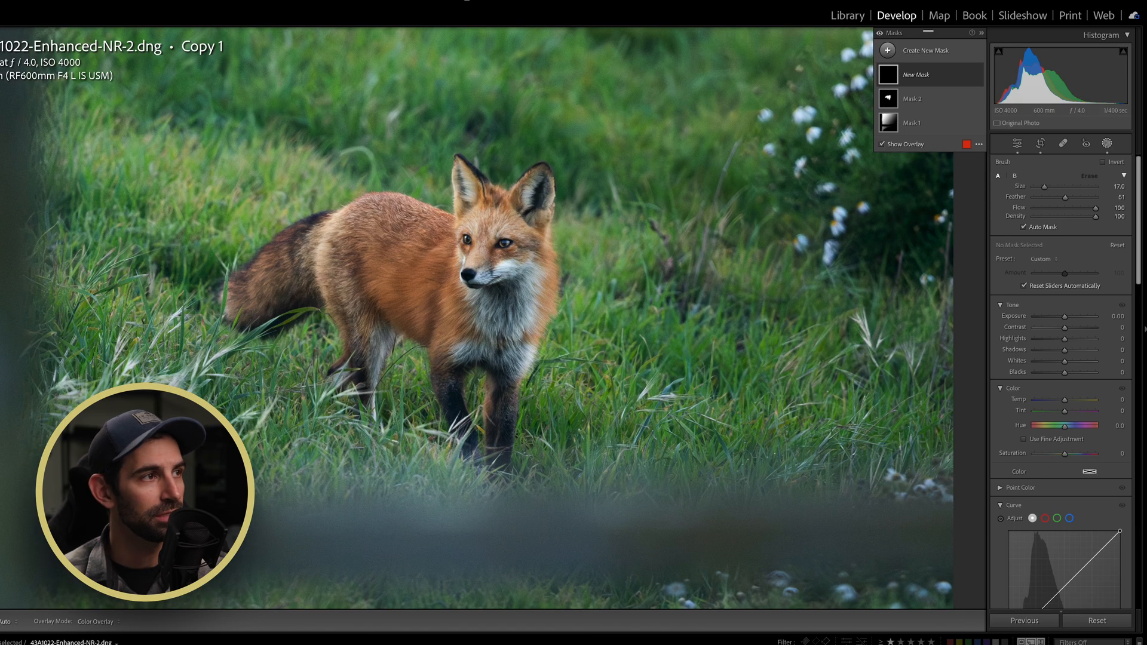
pyautogui.click(471, 325)
pyautogui.moveTo(616, 113); pyautogui.dragTo(446, 481)
pyautogui.scroll(-10, 447, 362)
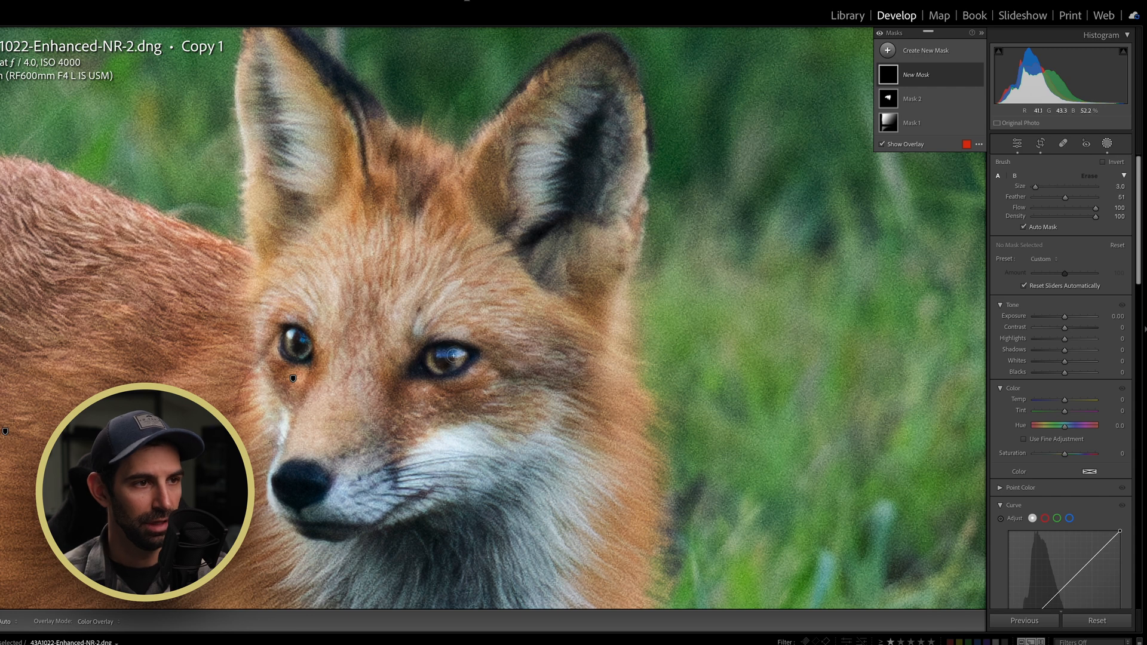
pyautogui.moveTo(448, 360)
pyautogui.mouseDown()
pyautogui.moveTo(423, 366)
pyautogui.moveTo(458, 355)
pyautogui.mouseUp()
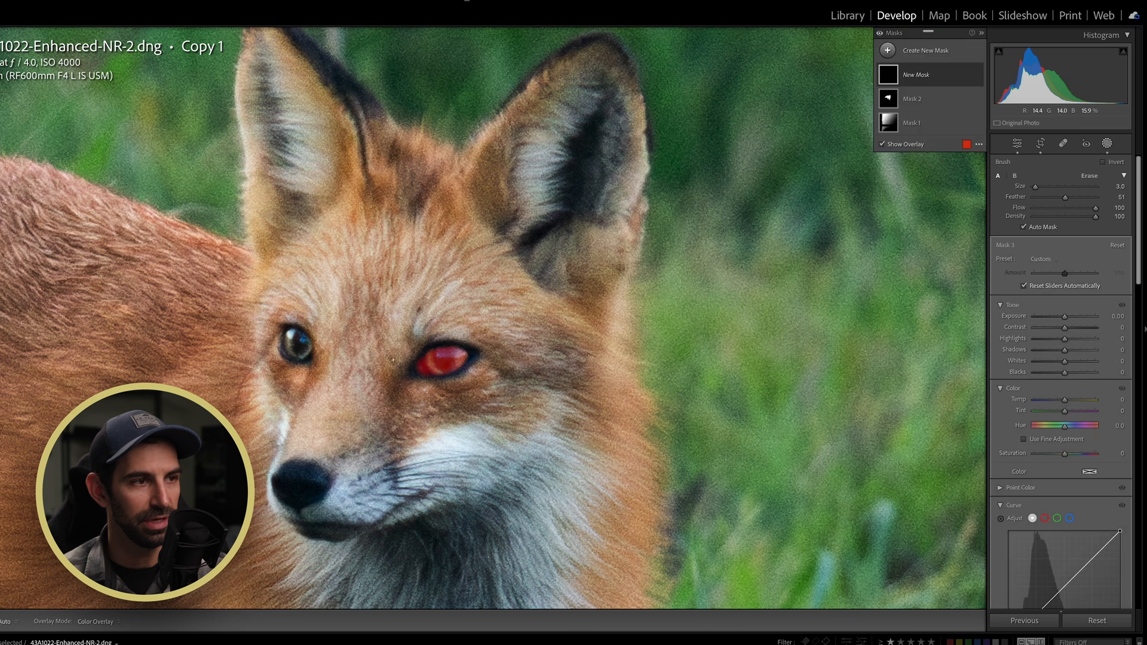
pyautogui.moveTo(306, 348)
pyautogui.mouseDown()
pyautogui.moveTo(288, 337)
pyautogui.moveTo(302, 352)
pyautogui.mouseUp()
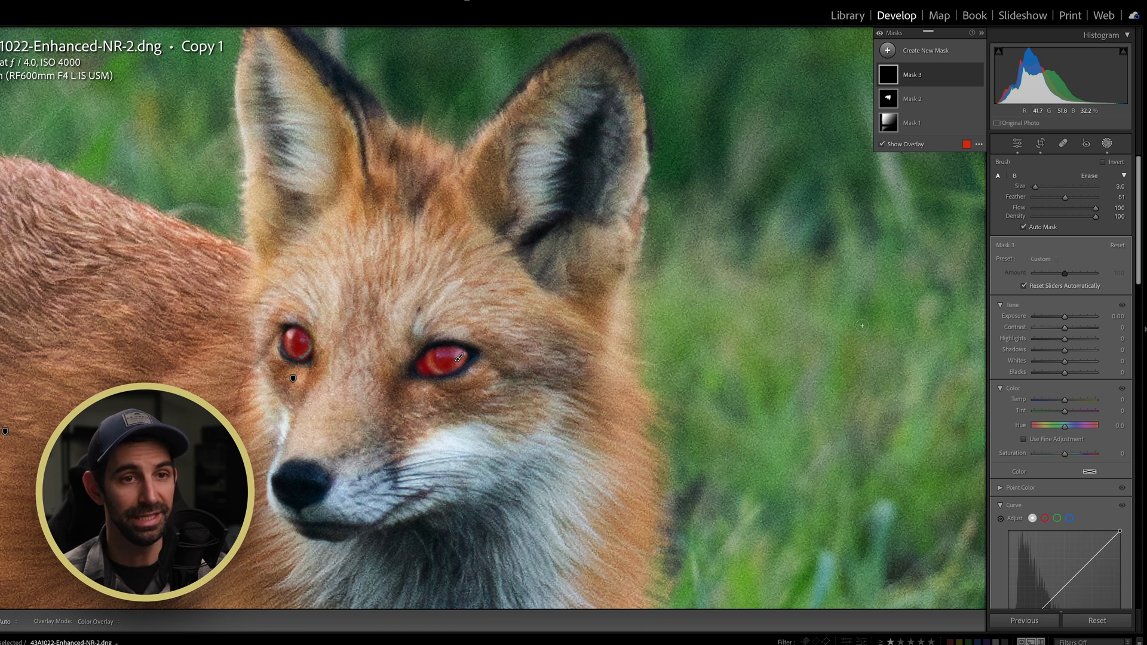
pyautogui.moveTo(1066, 318); pyautogui.dragTo(1067, 316)
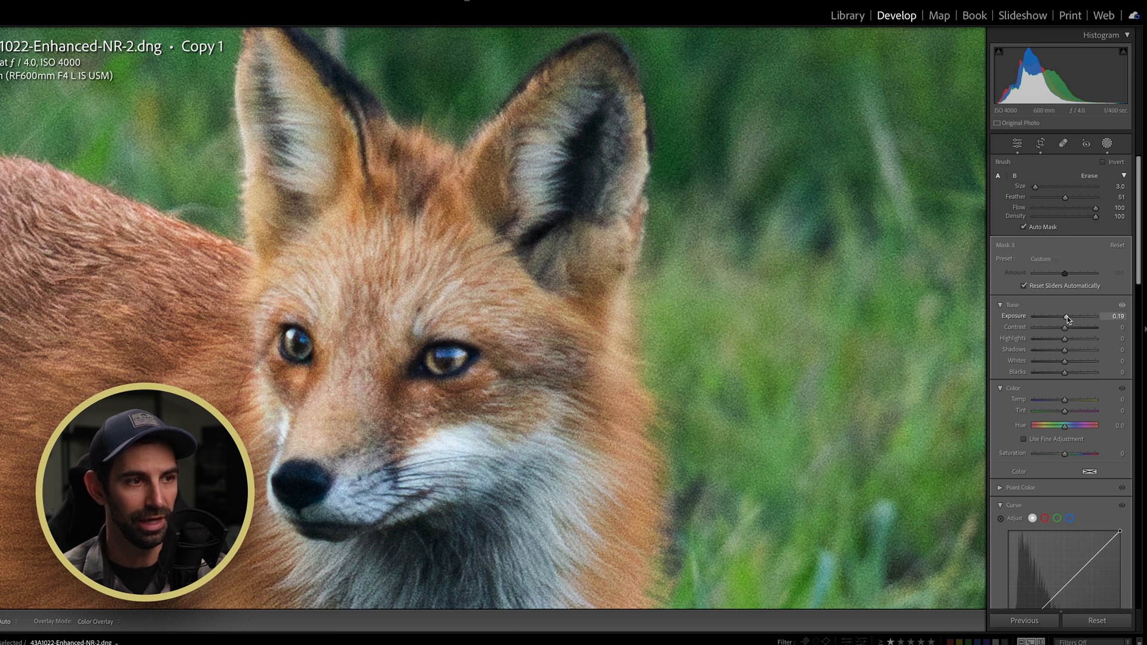
# - Hide and show the eye mask repeatedly to compare the fox's eyes with and without the brightening
pyautogui.moveTo(1067, 316); pyautogui.dragTo(1067, 316)
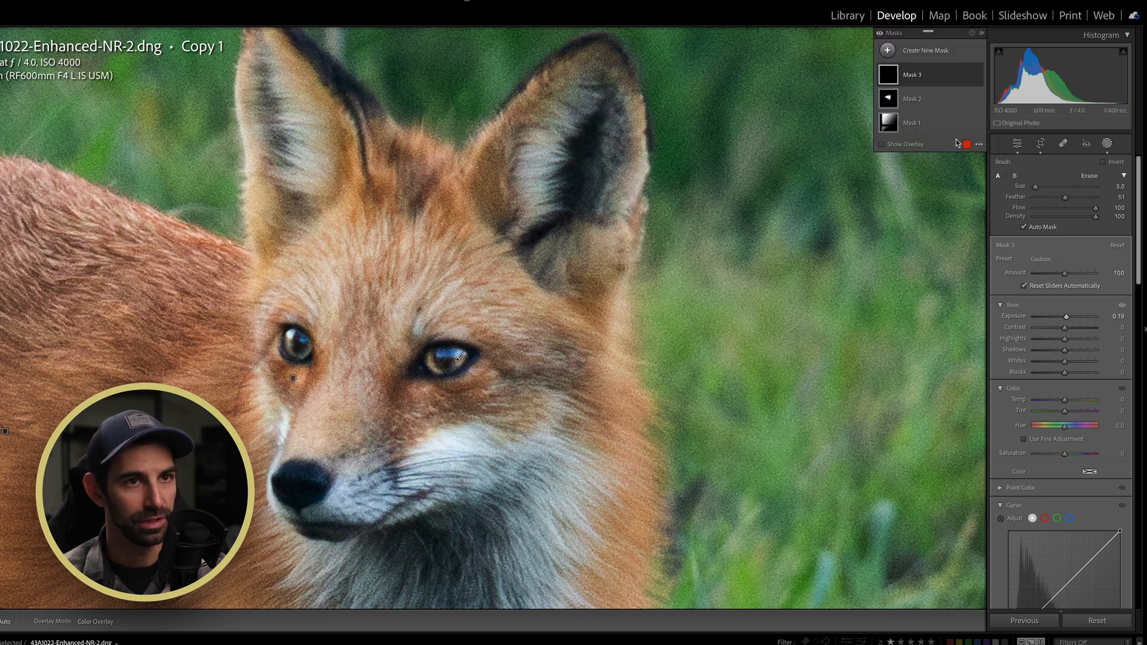
pyautogui.click(978, 75)
pyautogui.click(978, 75)
pyautogui.click(978, 75)
pyautogui.click(978, 75)
pyautogui.click(978, 75)
pyautogui.click(978, 74)
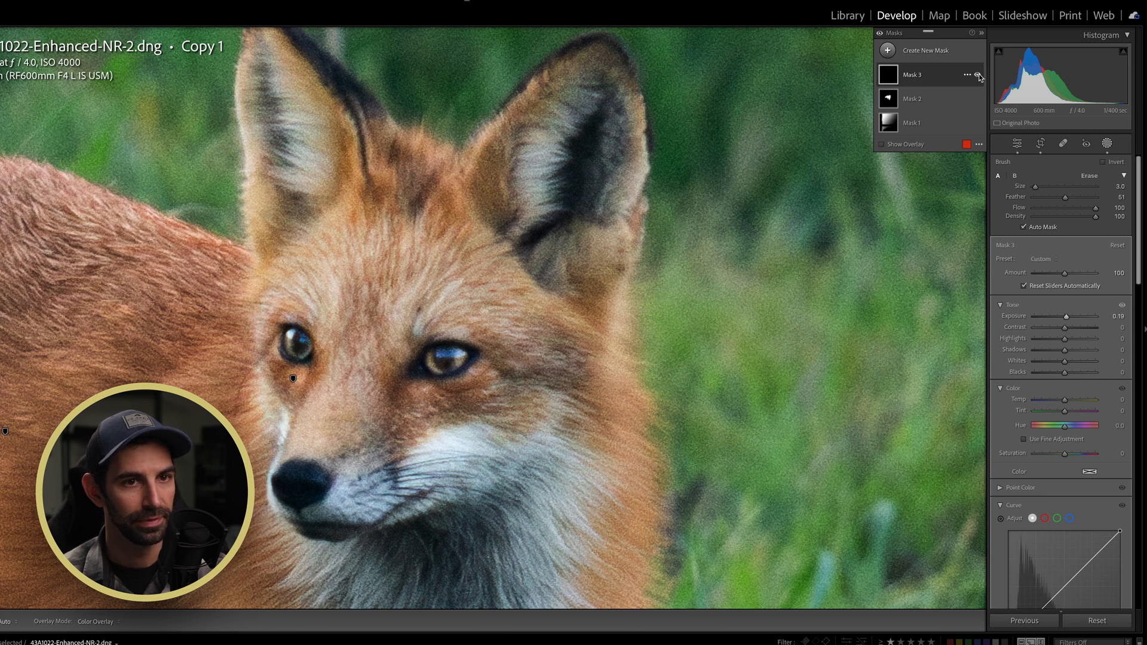
# - Try an exposure of 0.30 and added Clarity on the eye mask, reset the Clarity, and check the whole photo outside masking
pyautogui.moveTo(1067, 317); pyautogui.dragTo(1067, 316)
pyautogui.scroll(-4, 1066, 318)
pyautogui.scroll(-3, 1068, 324)
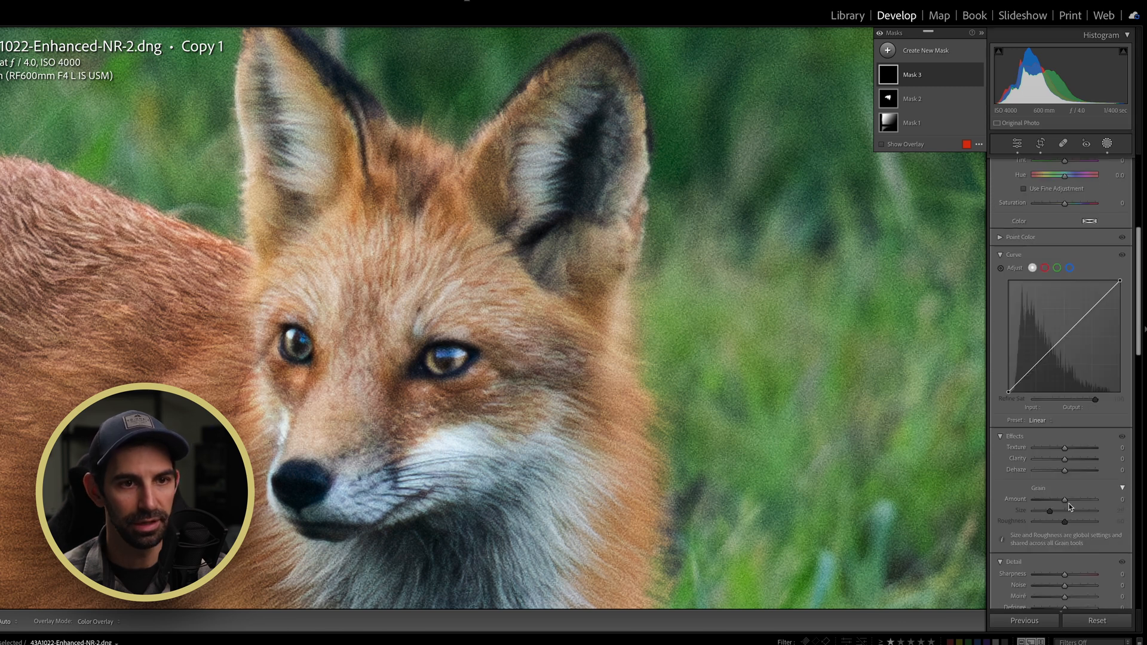
pyautogui.moveTo(1066, 460); pyautogui.dragTo(1078, 458)
pyautogui.doubleClick(1077, 459)
pyautogui.scroll(2, 1079, 429)
pyautogui.scroll(5, 1097, 292)
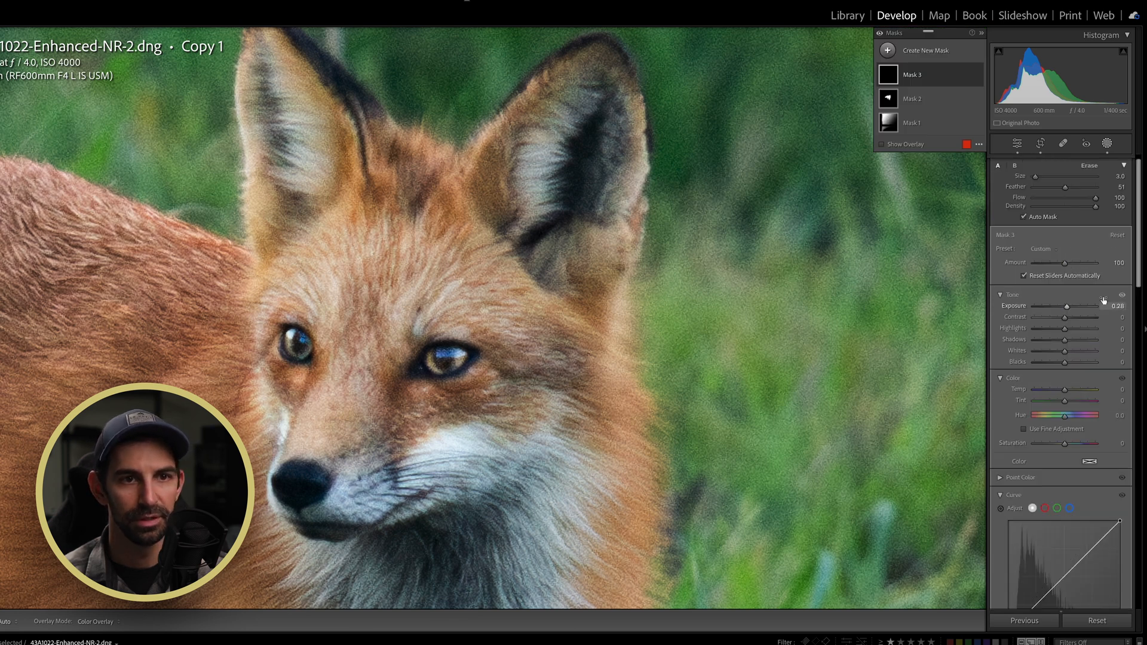
pyautogui.moveTo(1067, 307); pyautogui.dragTo(1067, 306)
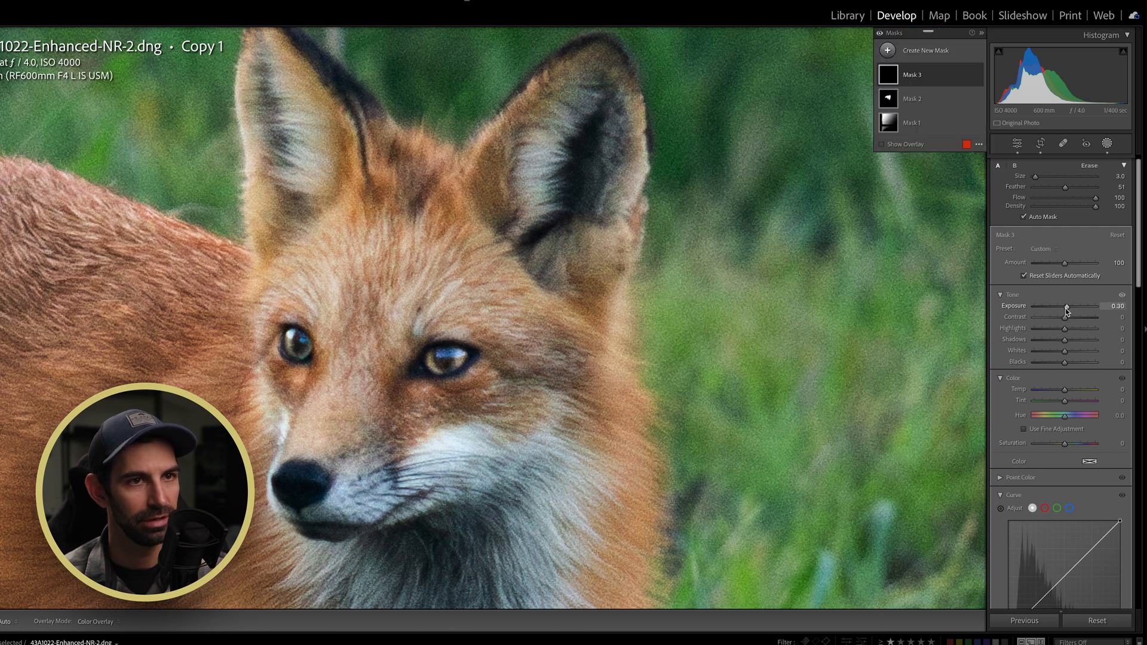
pyautogui.press('d')
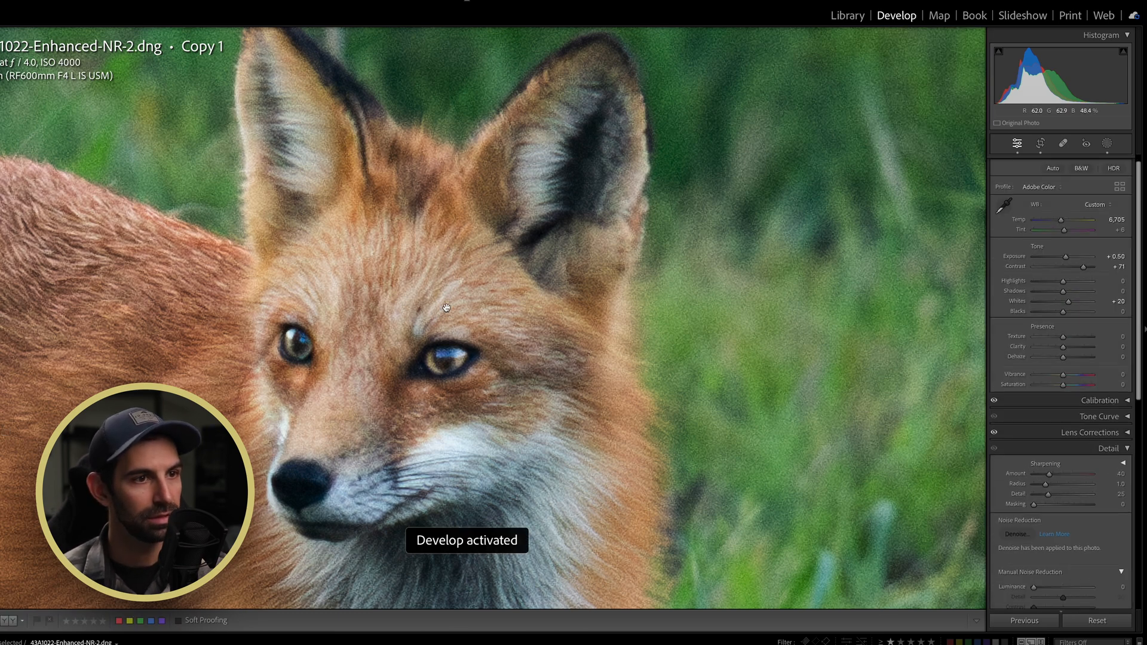
pyautogui.click(447, 308)
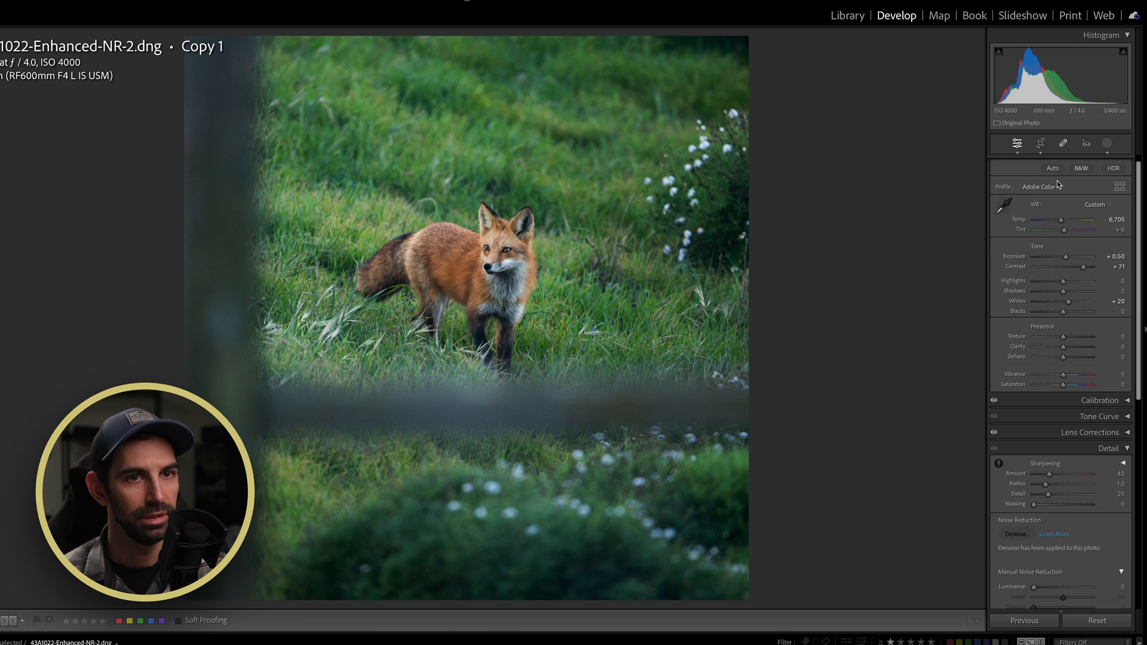
# - Reopen the brush mask on the fox's eyes and set its exposure to 0.20
pyautogui.click(1107, 144)
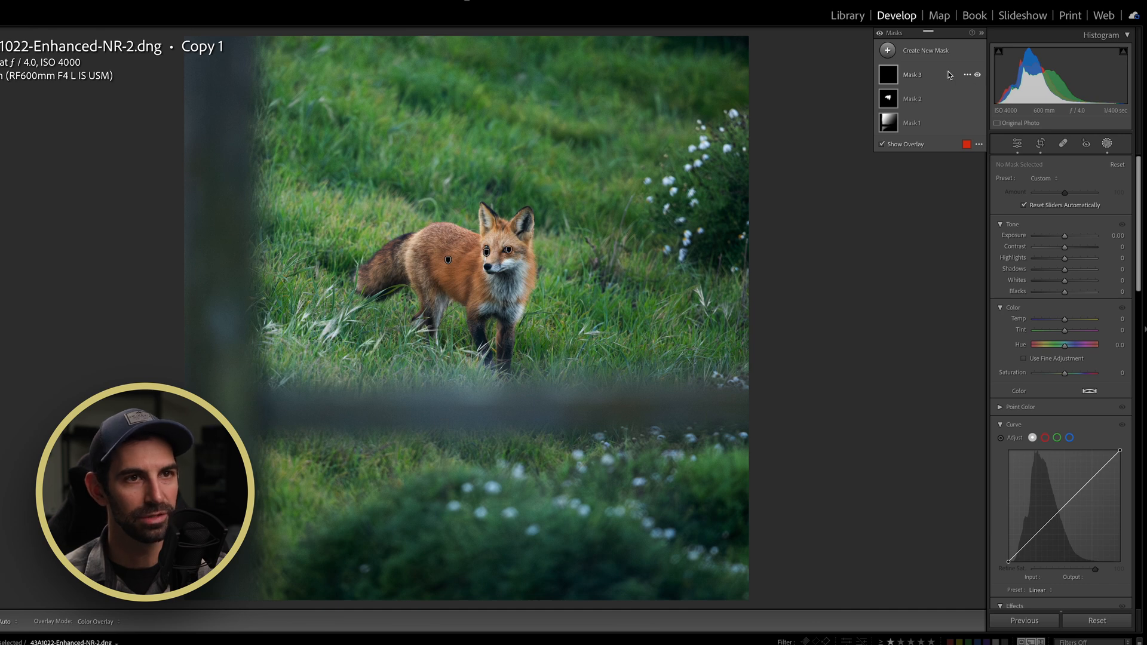
pyautogui.click(950, 75)
pyautogui.press('z')
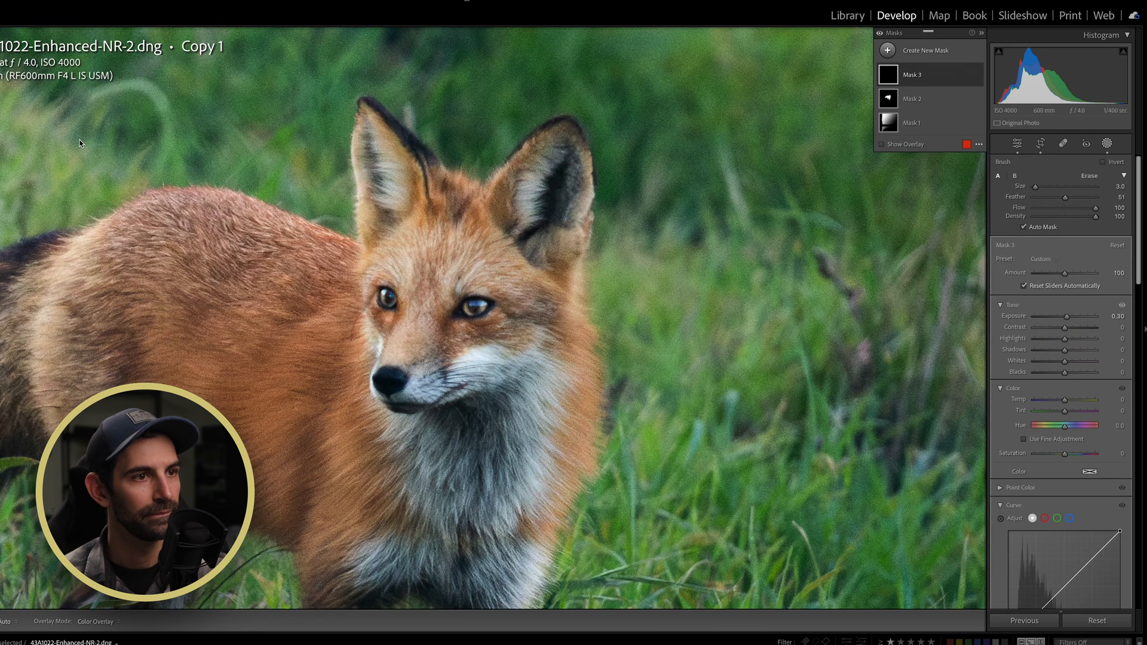
pyautogui.press('h')
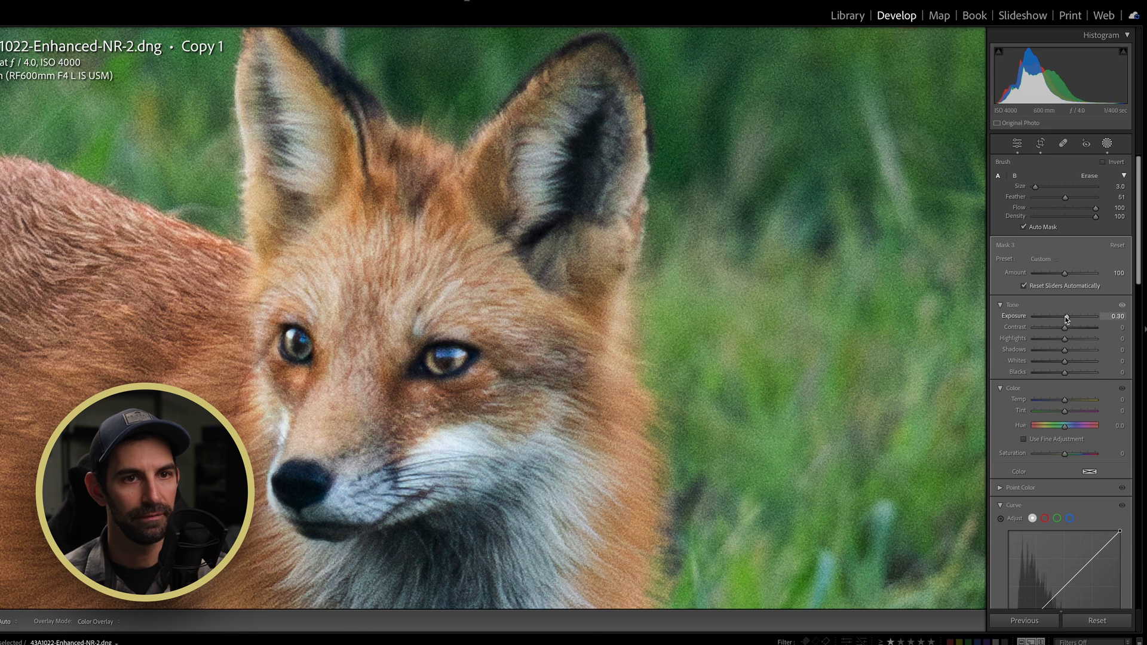
pyautogui.press('h')
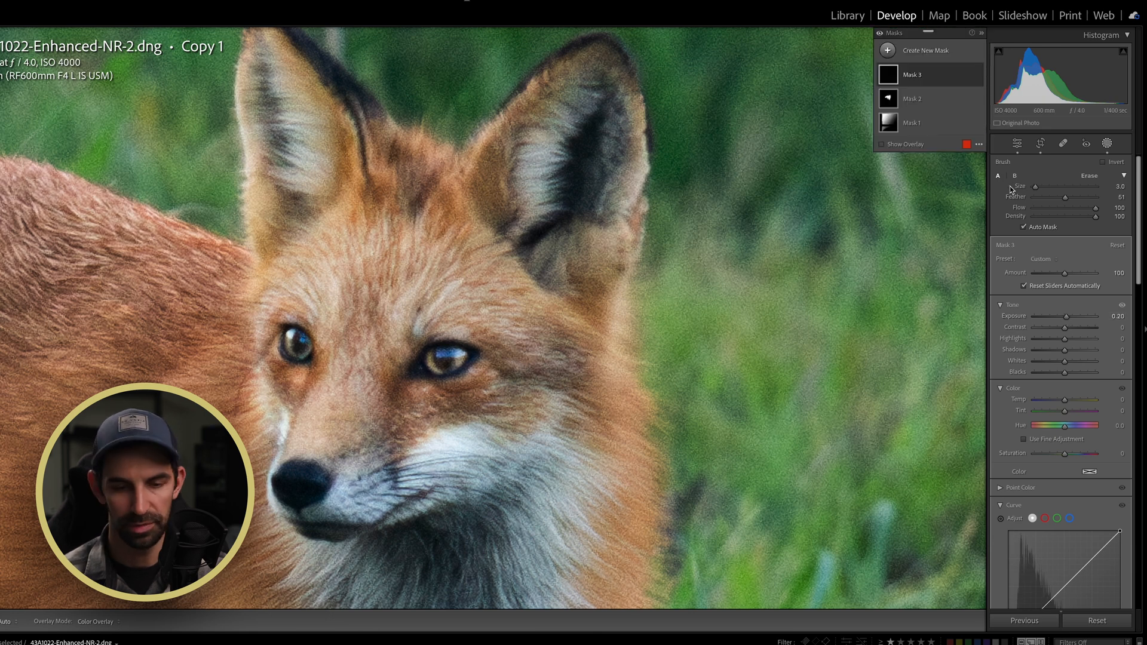
# - Check the eye adjustment in wider views of the fox and the whole photo, ending outside masking
pyautogui.press('d')
pyautogui.hotkey('shift', 'w')
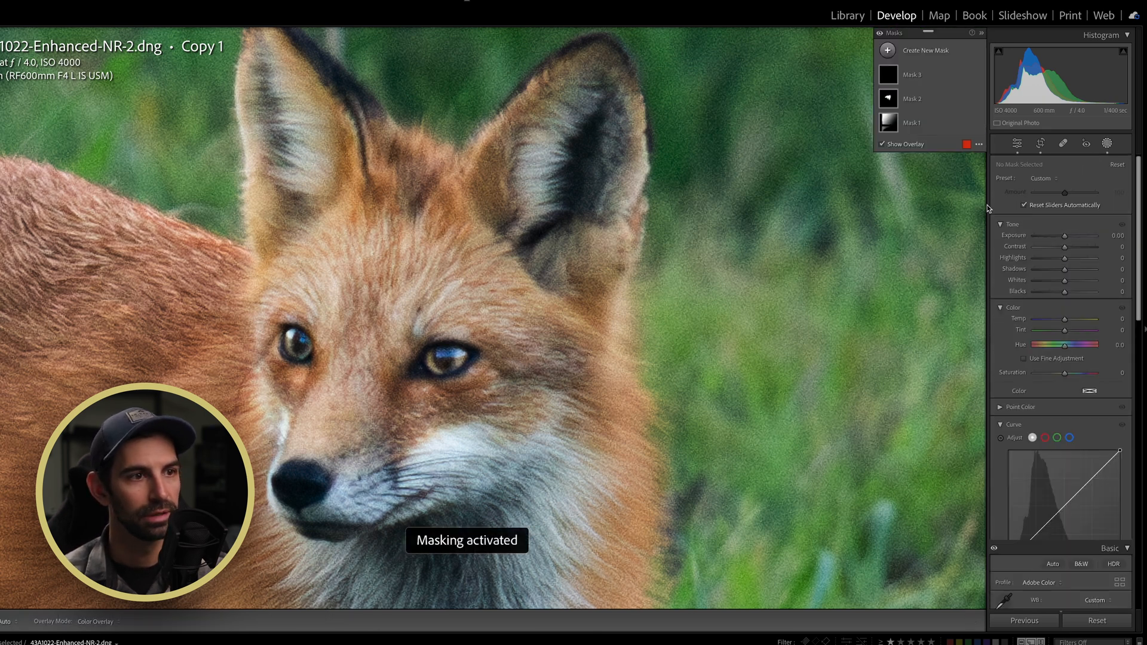
pyautogui.press('z')
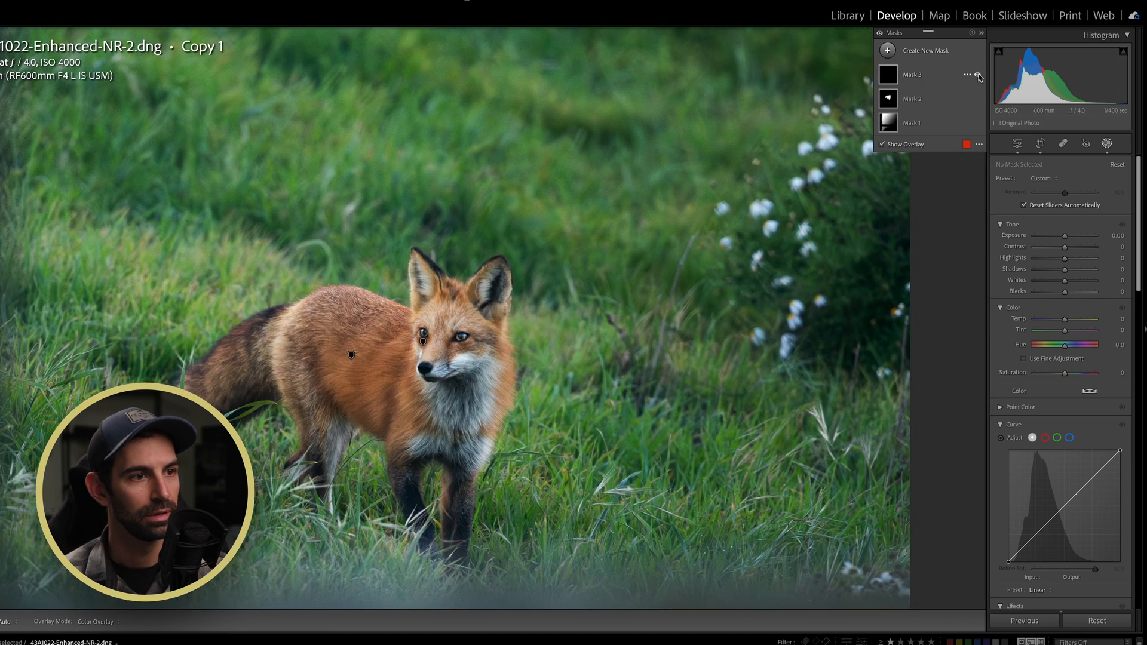
pyautogui.press('d')
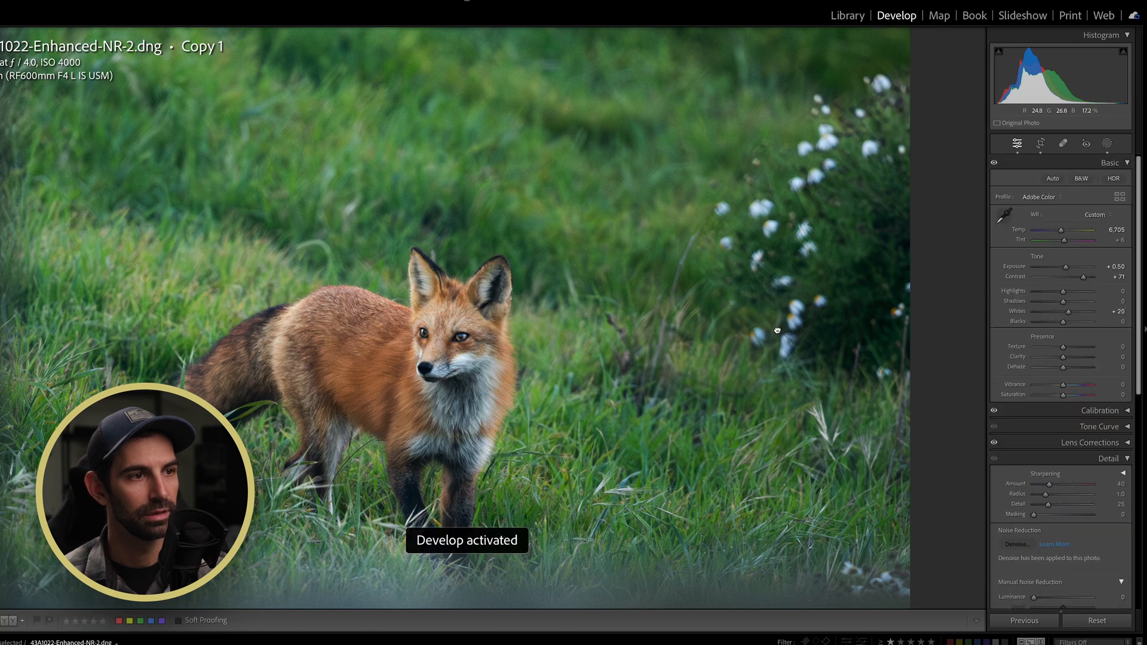
pyautogui.click(776, 331)
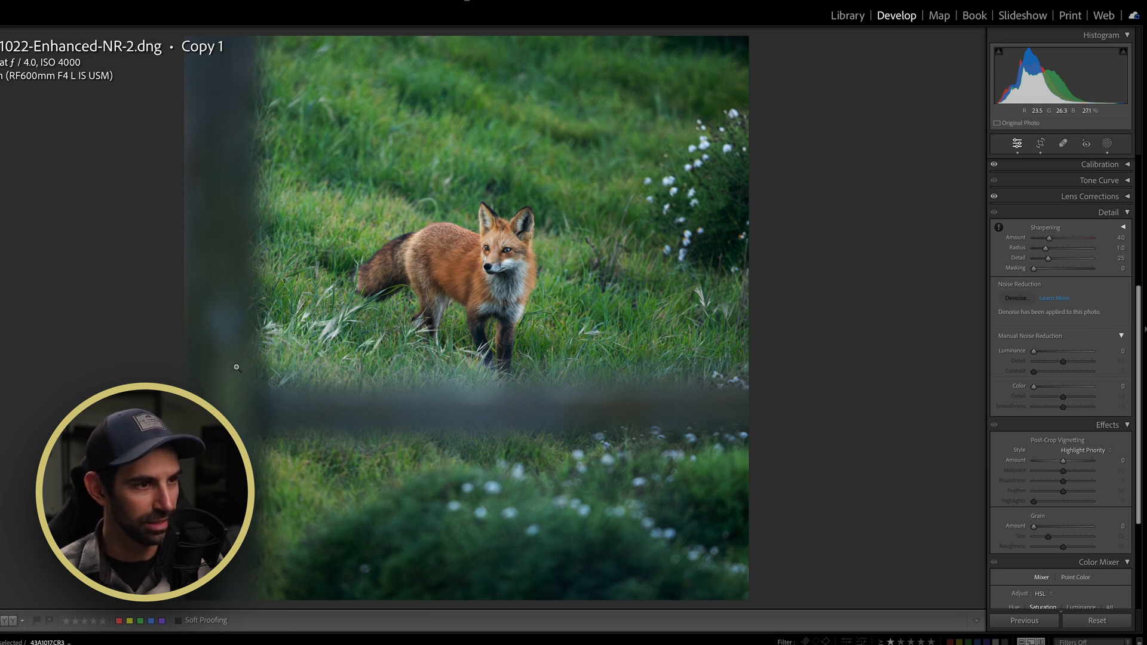
# - Paint a new brush mask over the blurred fence, using size 15 for the vertical post and size 12 for the horizontal rail
pyautogui.click(1107, 145)
pyautogui.click(927, 52)
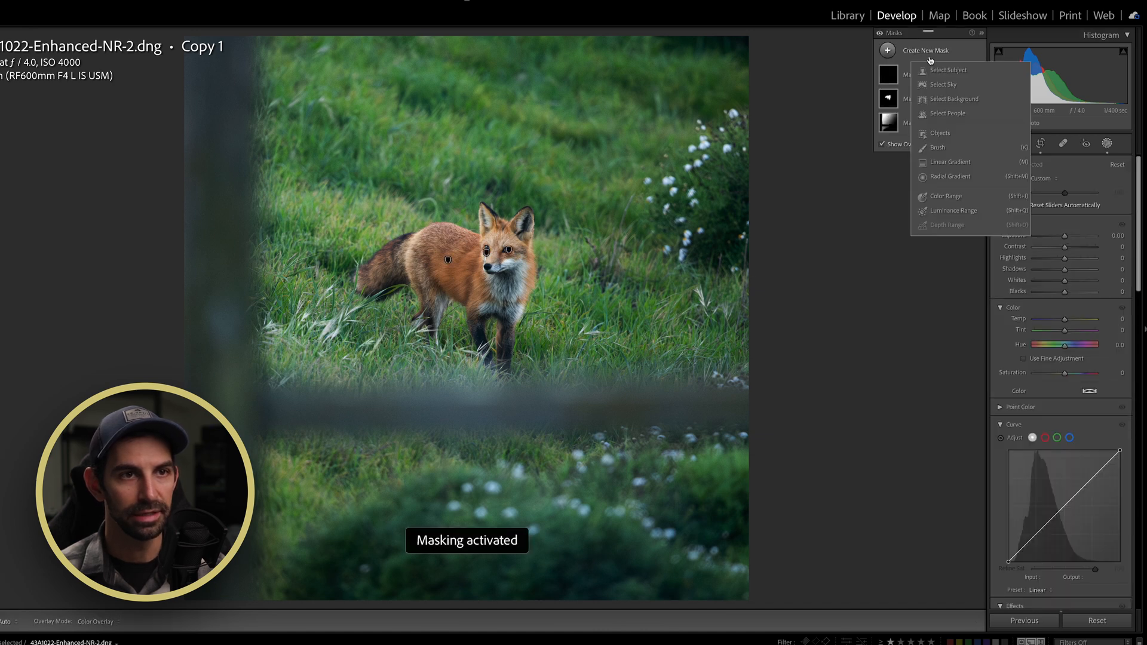
pyautogui.click(937, 148)
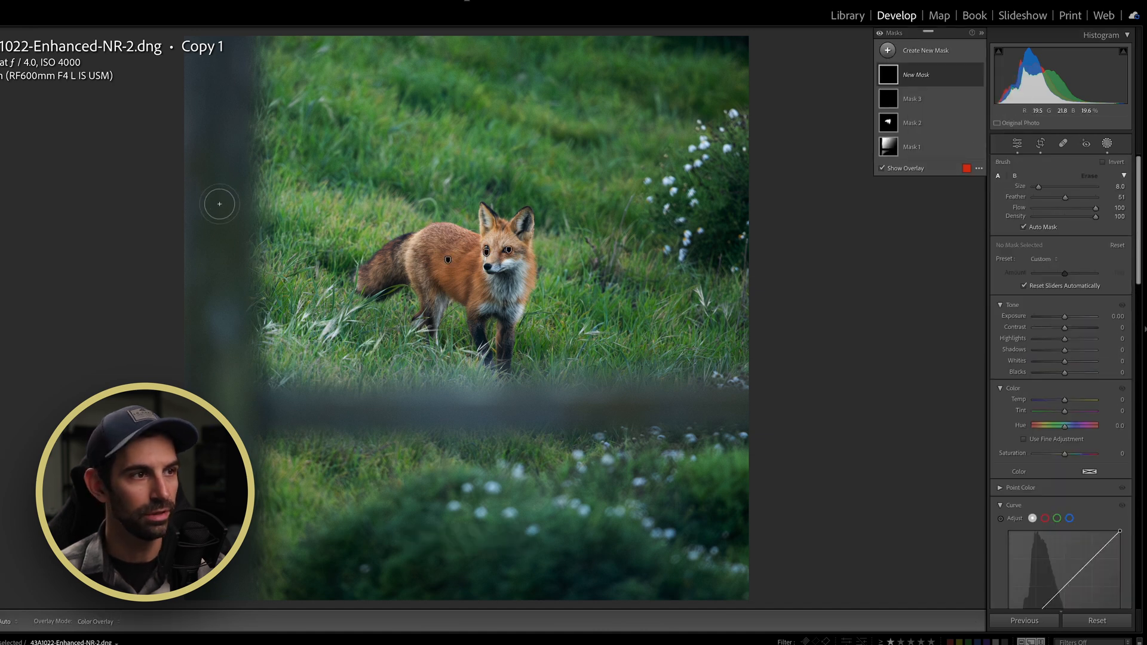
pyautogui.scroll(5, 205, 56)
pyautogui.moveTo(204, 55); pyautogui.dragTo(208, 553)
pyautogui.scroll(-5, 239, 385)
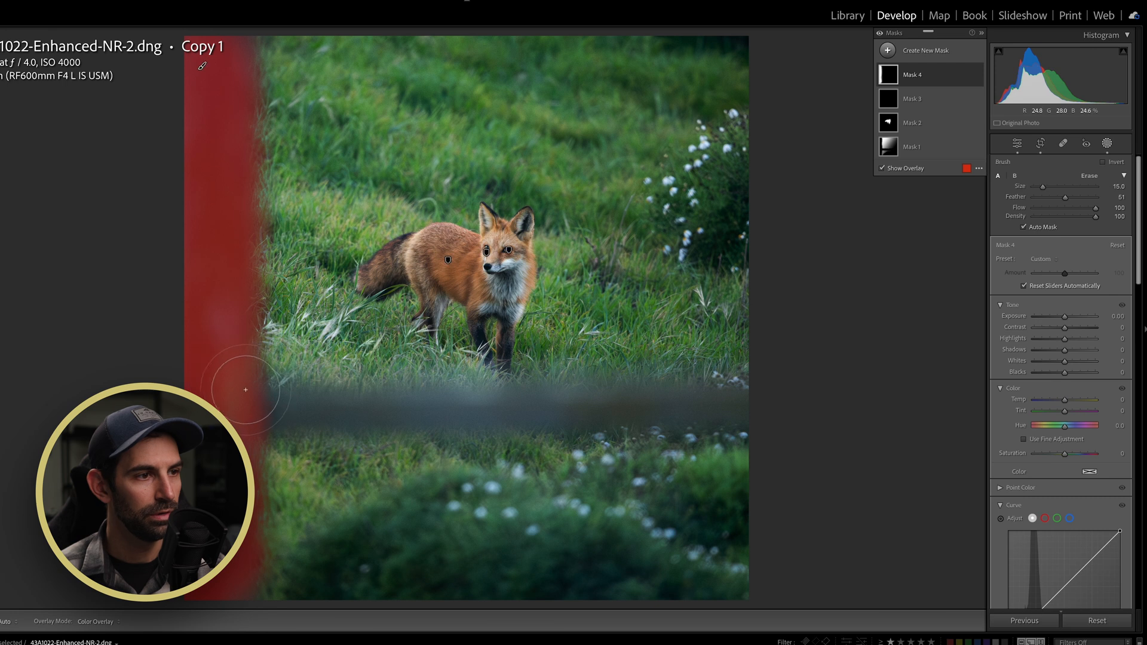
pyautogui.moveTo(263, 410); pyautogui.dragTo(790, 414)
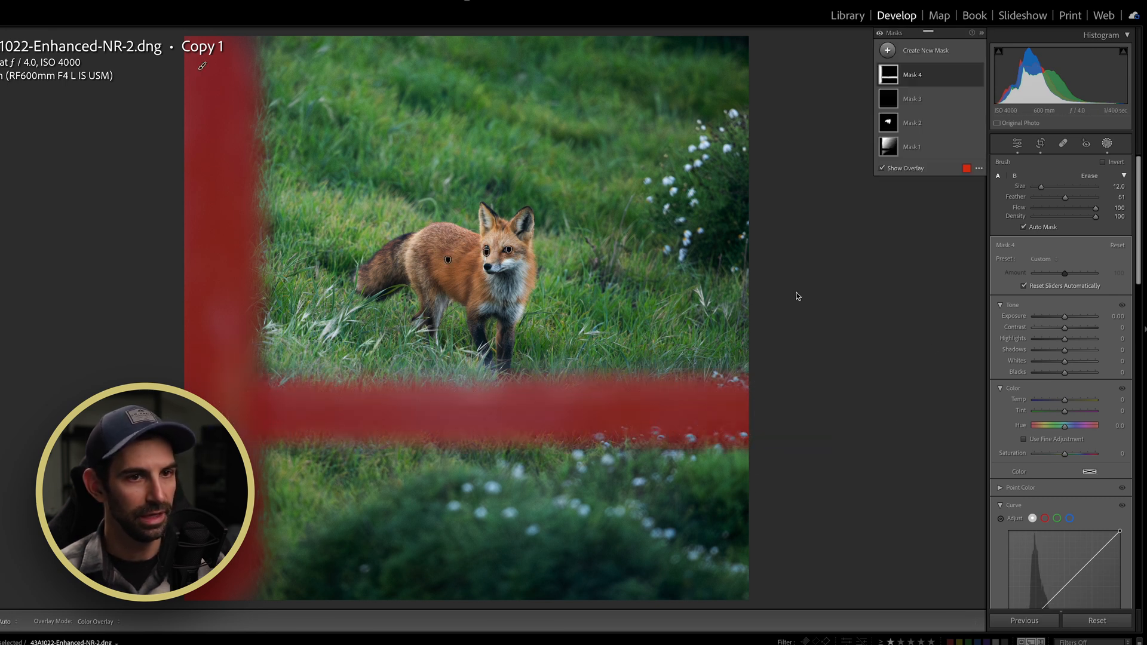
# - Set the fence mask's Temp to 20 and its exposure to -0.20, and leave masking
pyautogui.moveTo(1070, 403); pyautogui.dragTo(1072, 402)
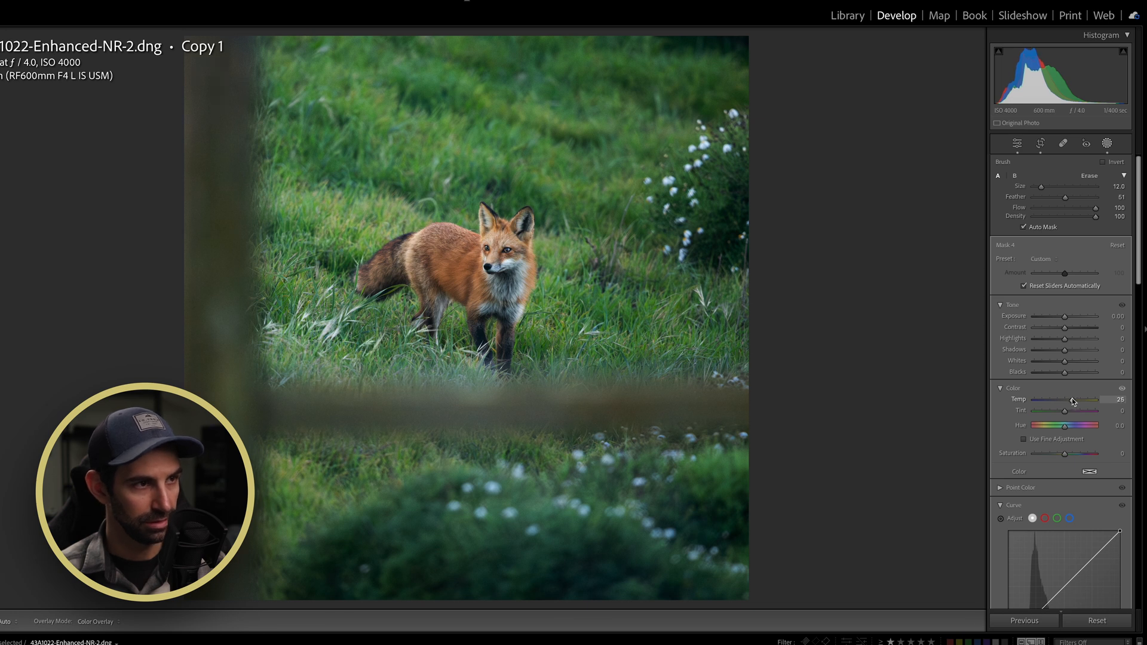
pyautogui.moveTo(1072, 400); pyautogui.dragTo(1070, 400)
pyautogui.moveTo(1067, 322); pyautogui.dragTo(1065, 322)
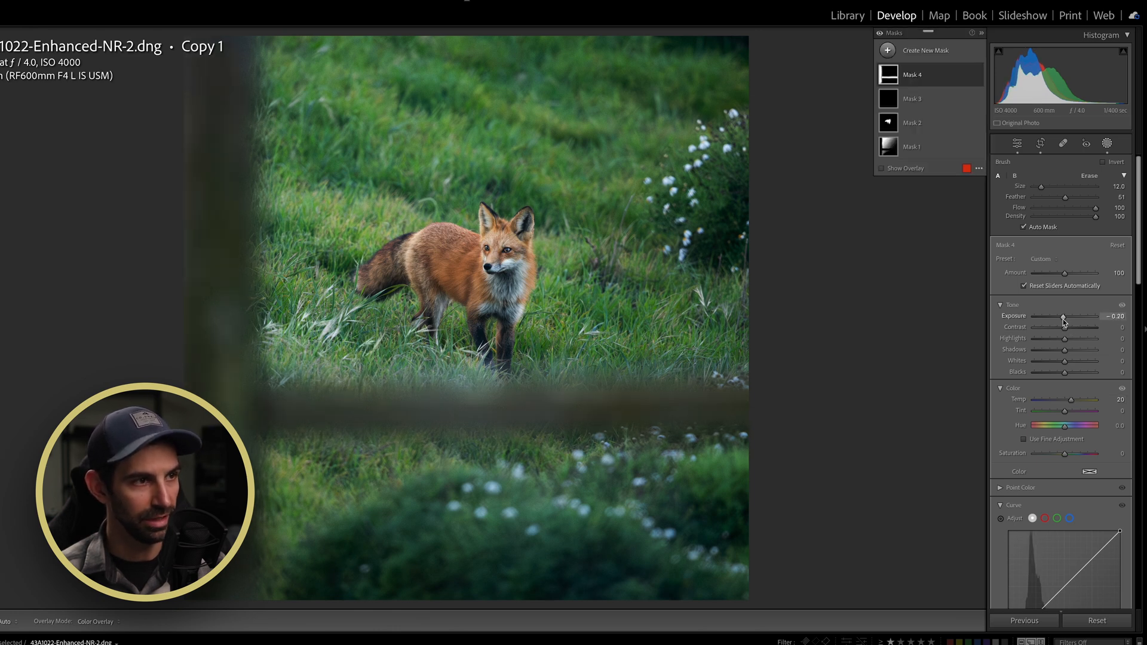
pyautogui.press('d')
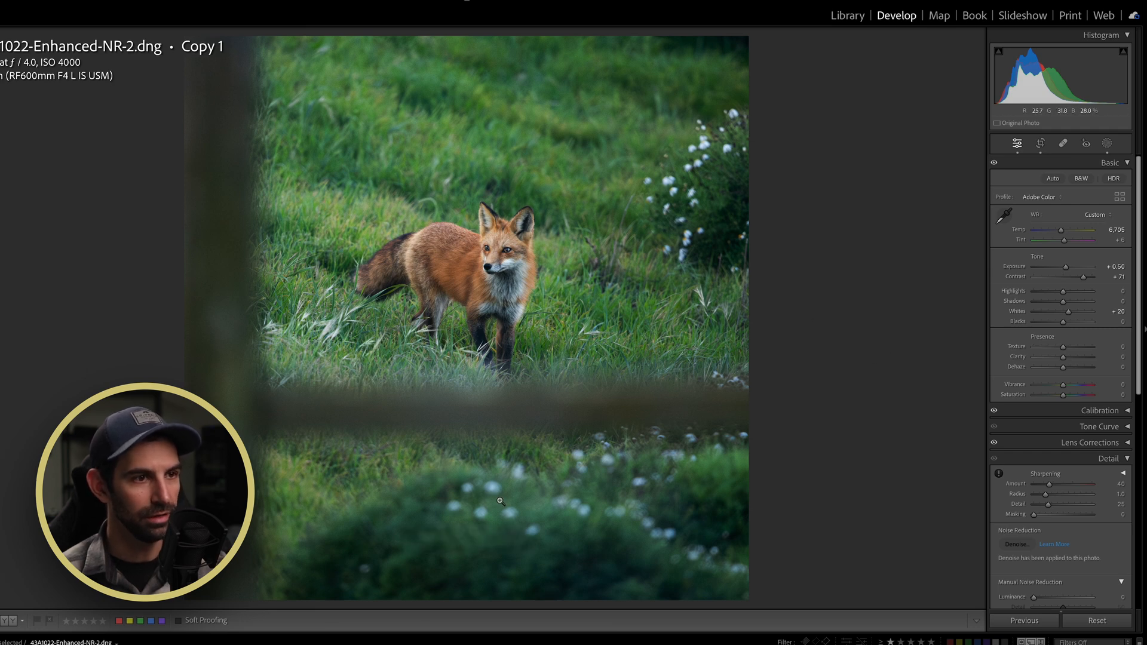
# - Set the magenta saturation to -100 in the Color Mixer and check the white flowers up close
pyautogui.scroll(-5, 1055, 347)
pyautogui.scroll(-4, 1055, 349)
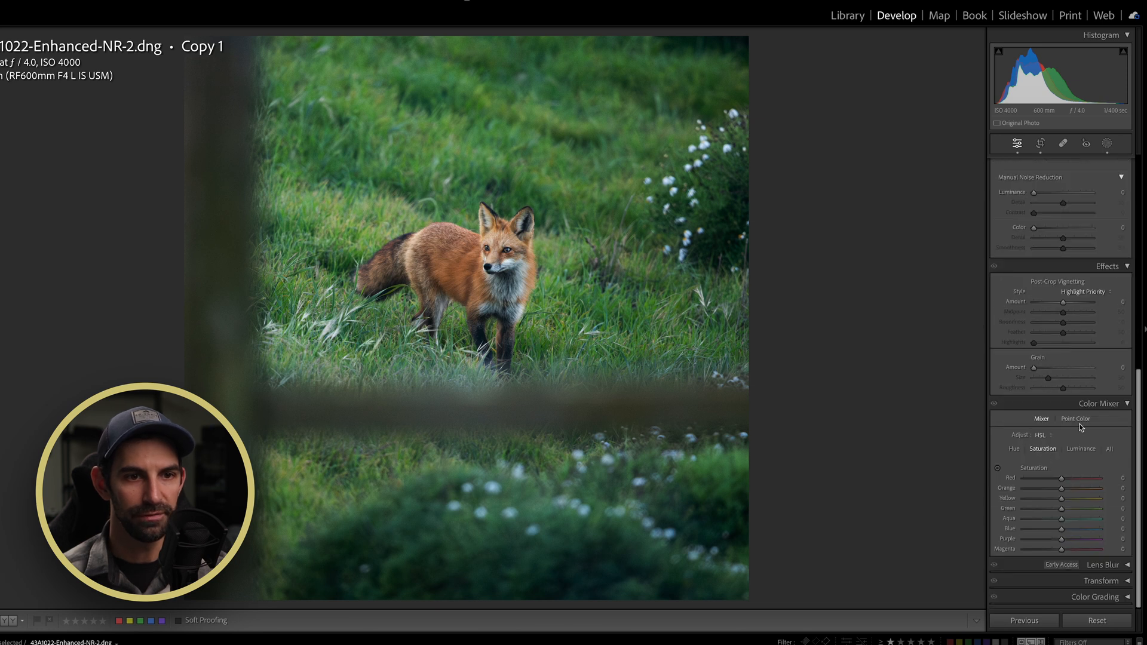
pyautogui.click(1050, 453)
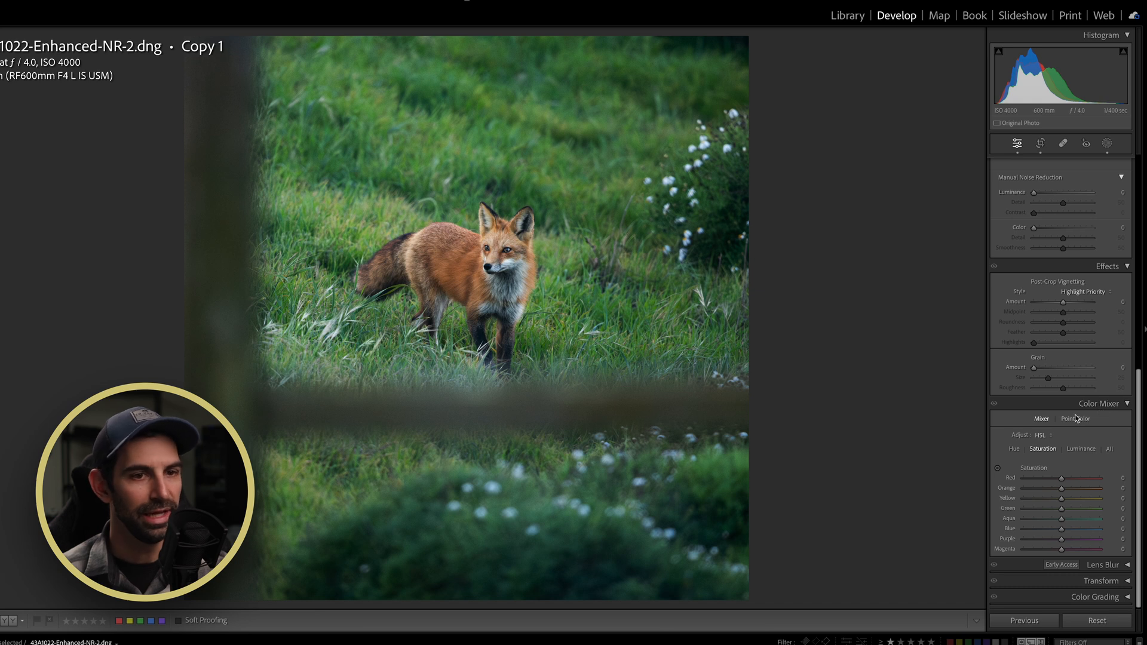
pyautogui.moveTo(1062, 551); pyautogui.dragTo(975, 557)
pyautogui.moveTo(1068, 564); pyautogui.dragTo(1006, 554)
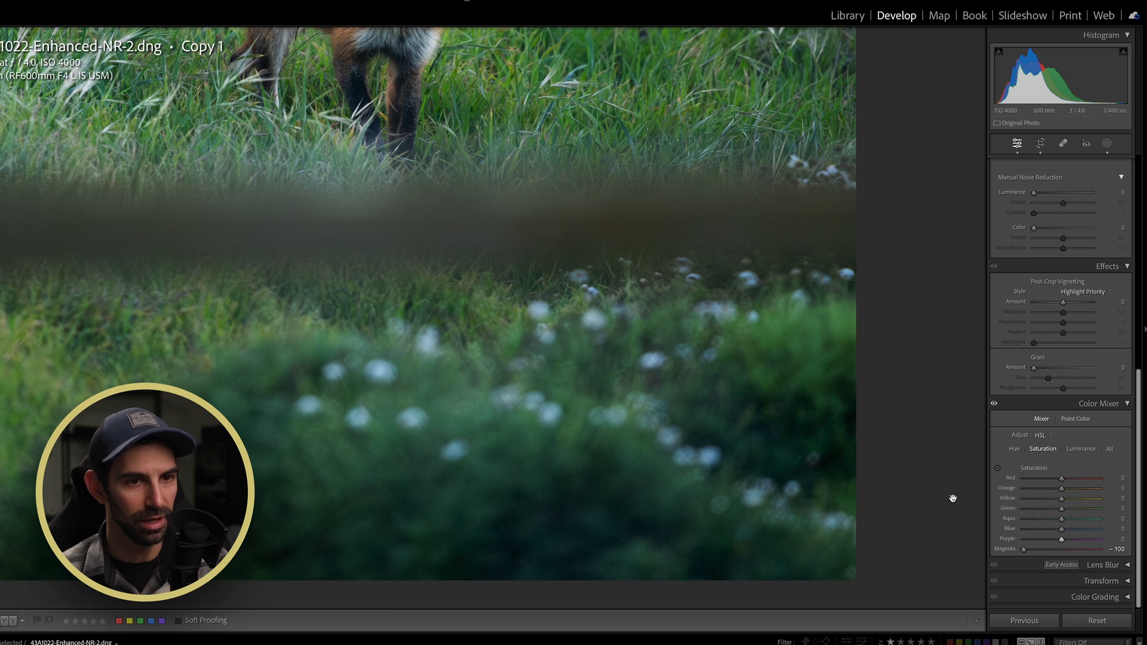
pyautogui.click(608, 371)
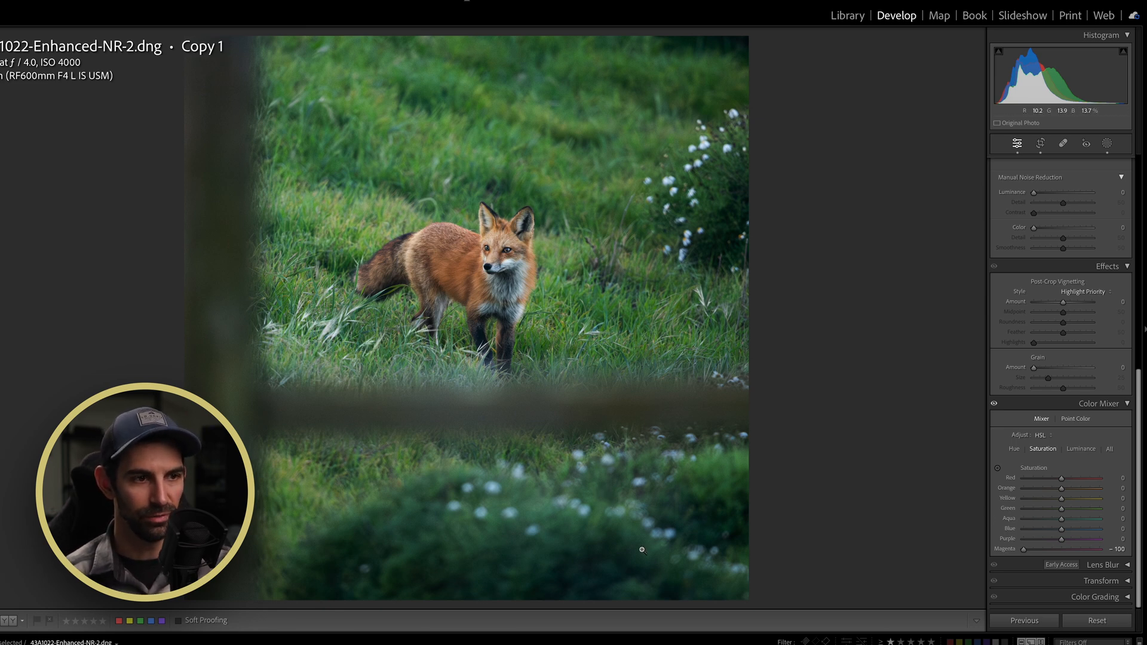
# - Try blue saturation at +82, -100 and +6 to compare its effect on the flowers and the fox's fur
pyautogui.click(637, 517)
pyautogui.moveTo(578, 480); pyautogui.dragTo(565, 393)
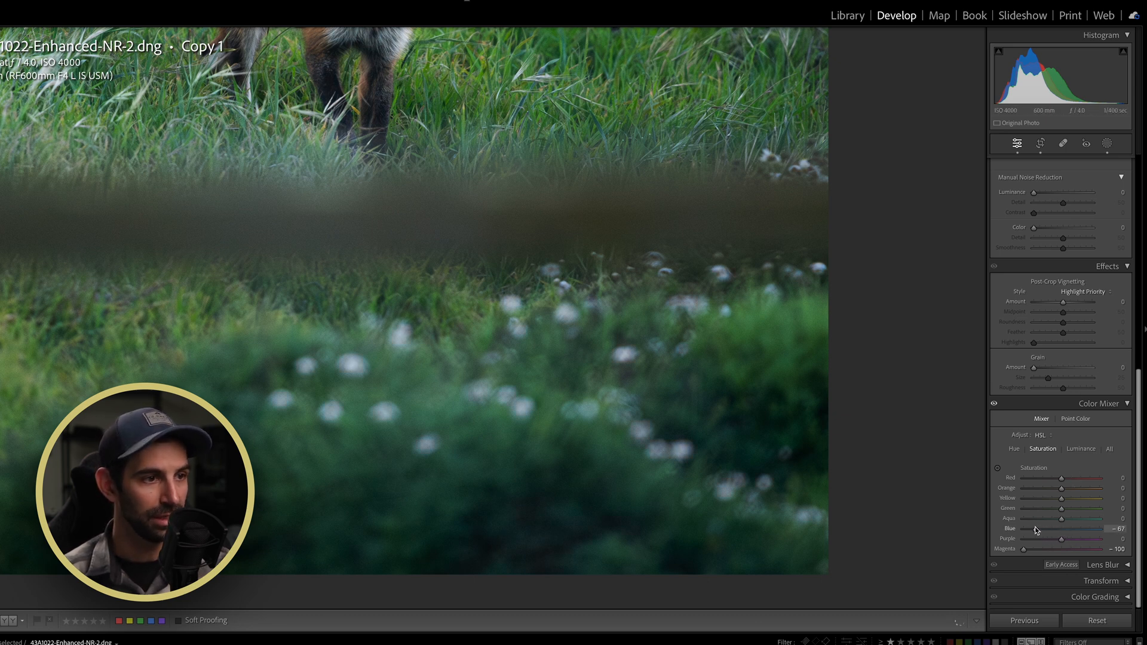
pyautogui.moveTo(1024, 529); pyautogui.dragTo(1093, 529)
pyautogui.moveTo(723, 404); pyautogui.dragTo(651, 504)
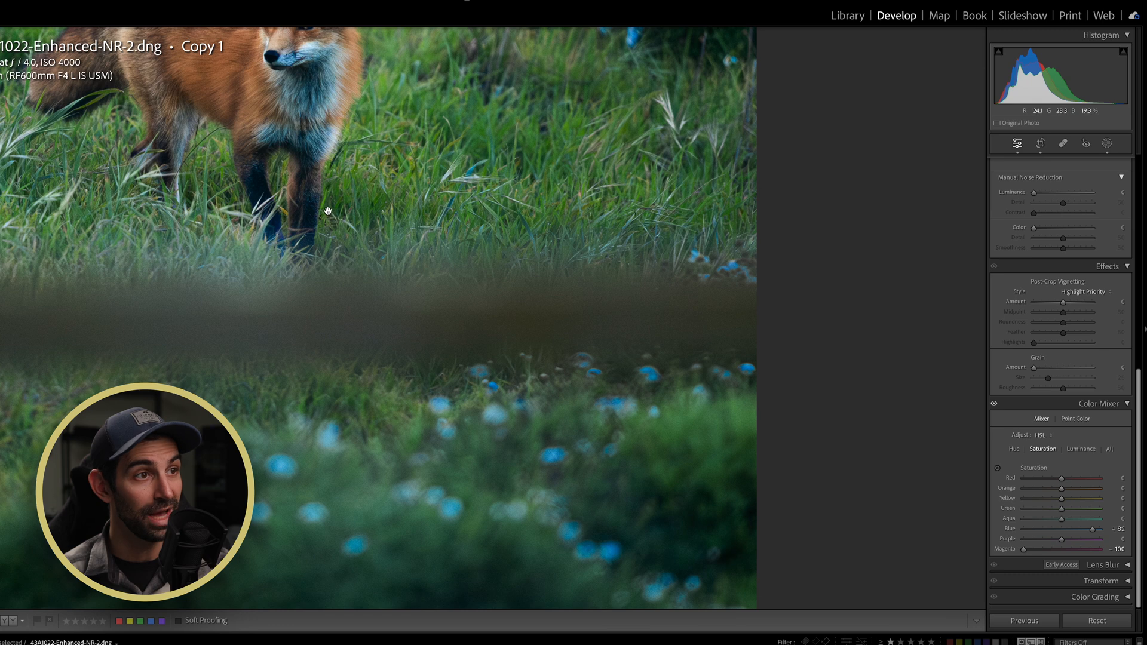
pyautogui.moveTo(1093, 531); pyautogui.dragTo(1026, 532)
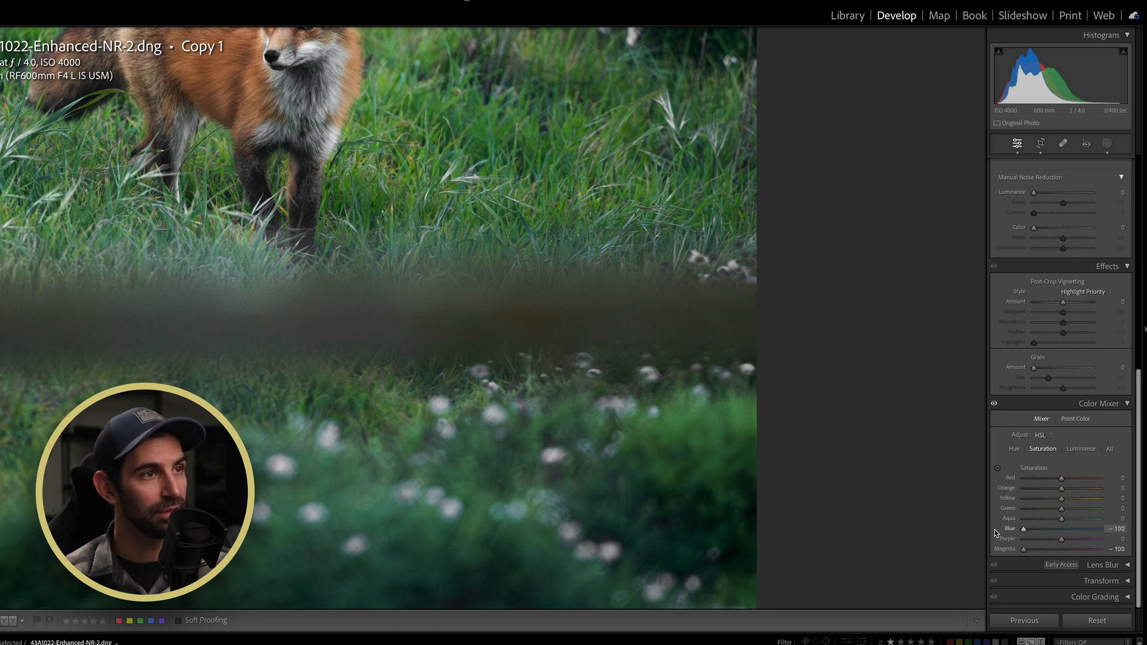
pyautogui.click(596, 325)
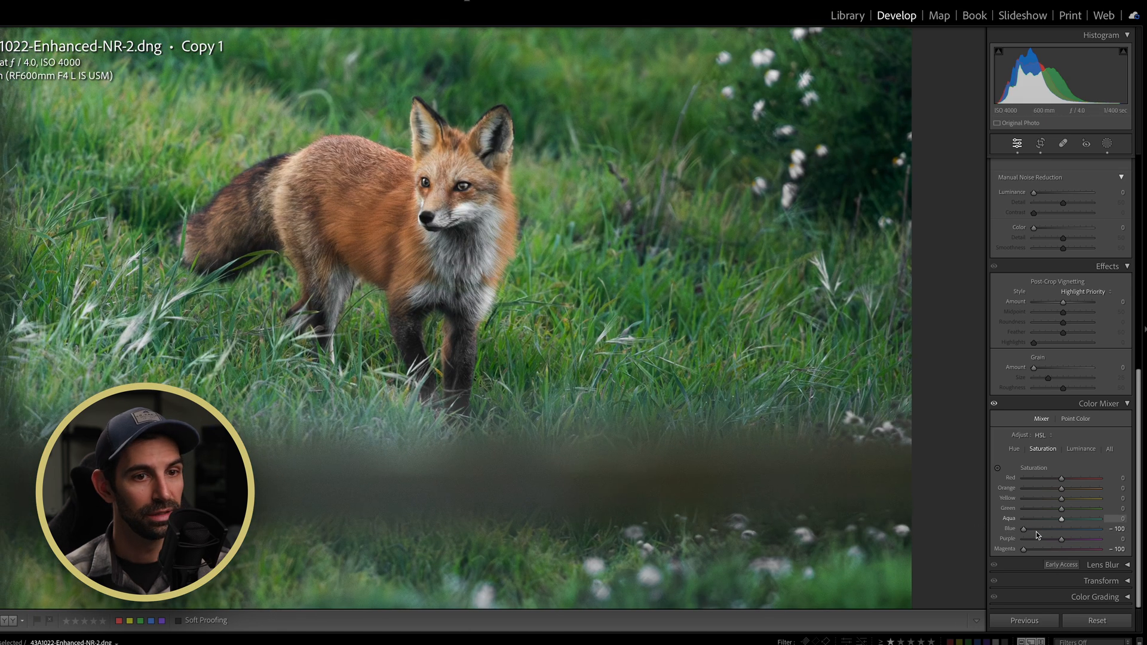
pyautogui.moveTo(1024, 529); pyautogui.dragTo(1064, 530)
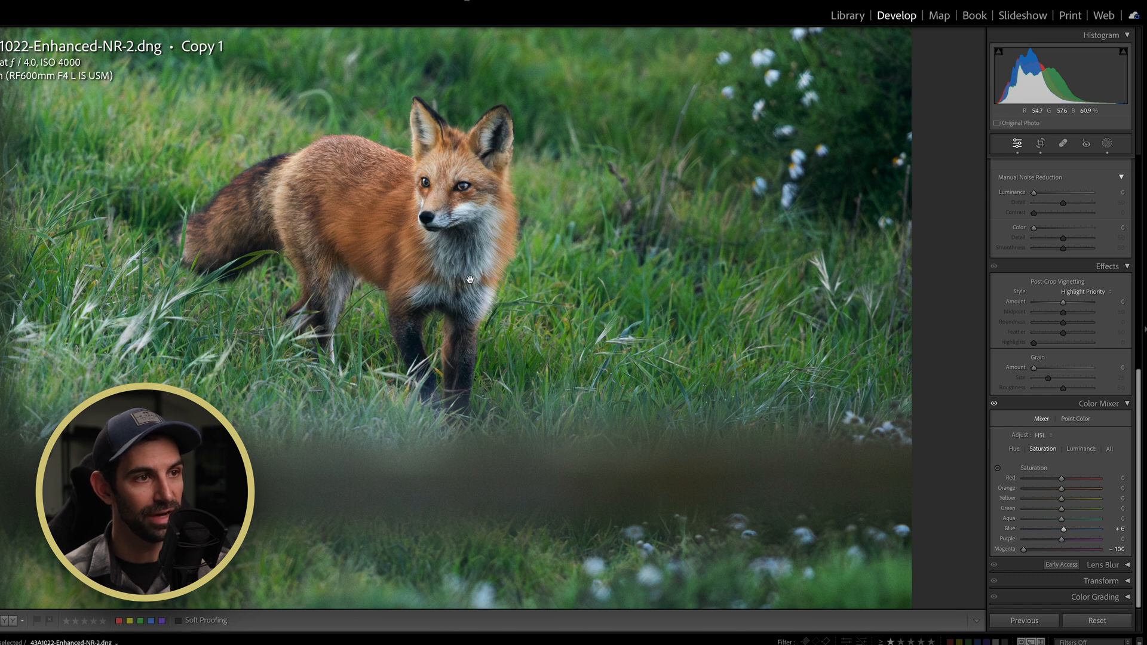
# - Set the blue and purple saturation to -100 and the aqua saturation to -18, and view the whole photo
pyautogui.moveTo(1040, 531)
pyautogui.mouseDown()
pyautogui.moveTo(1123, 532)
pyautogui.moveTo(1038, 531)
pyautogui.mouseUp()
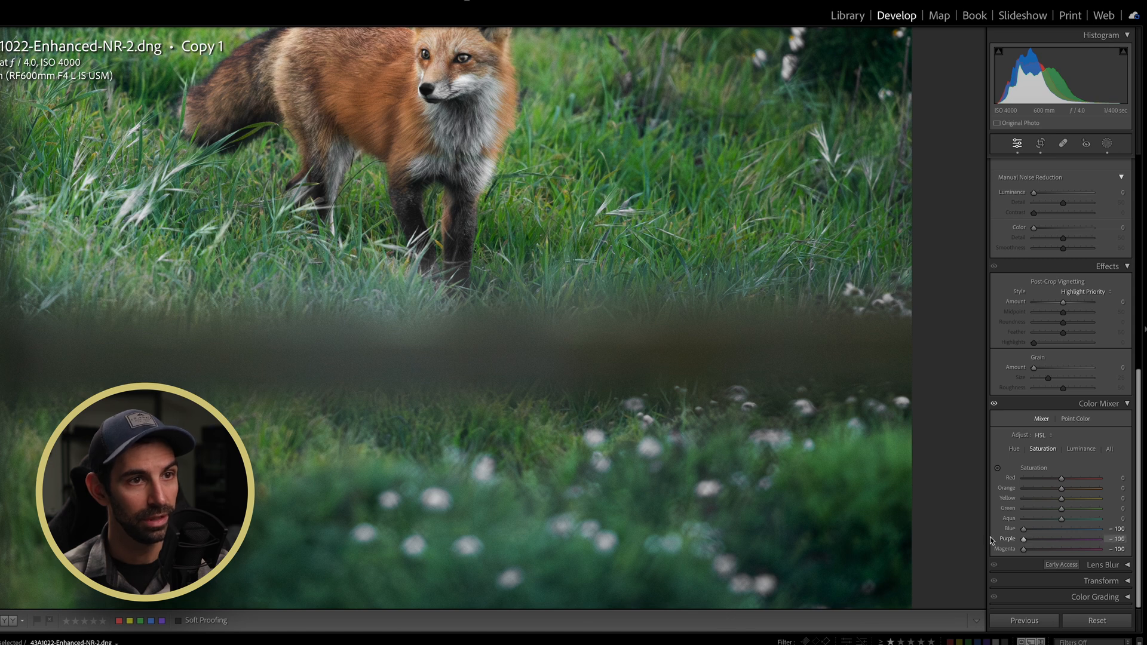
pyautogui.moveTo(1079, 532); pyautogui.dragTo(1024, 520)
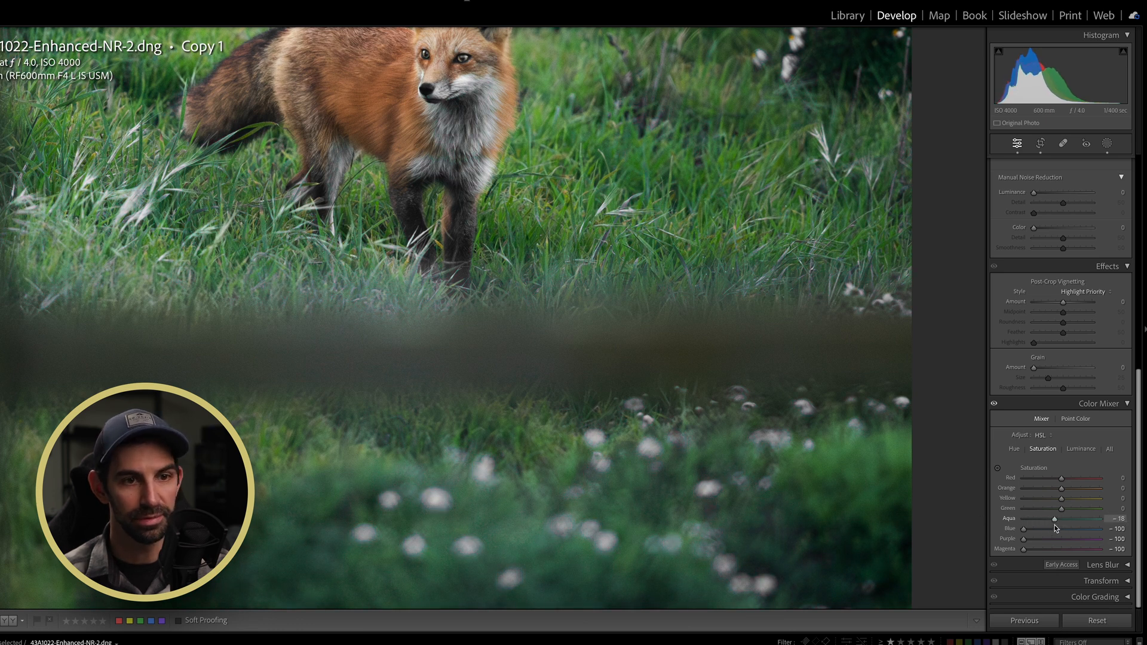
pyautogui.moveTo(1053, 525); pyautogui.dragTo(1055, 524)
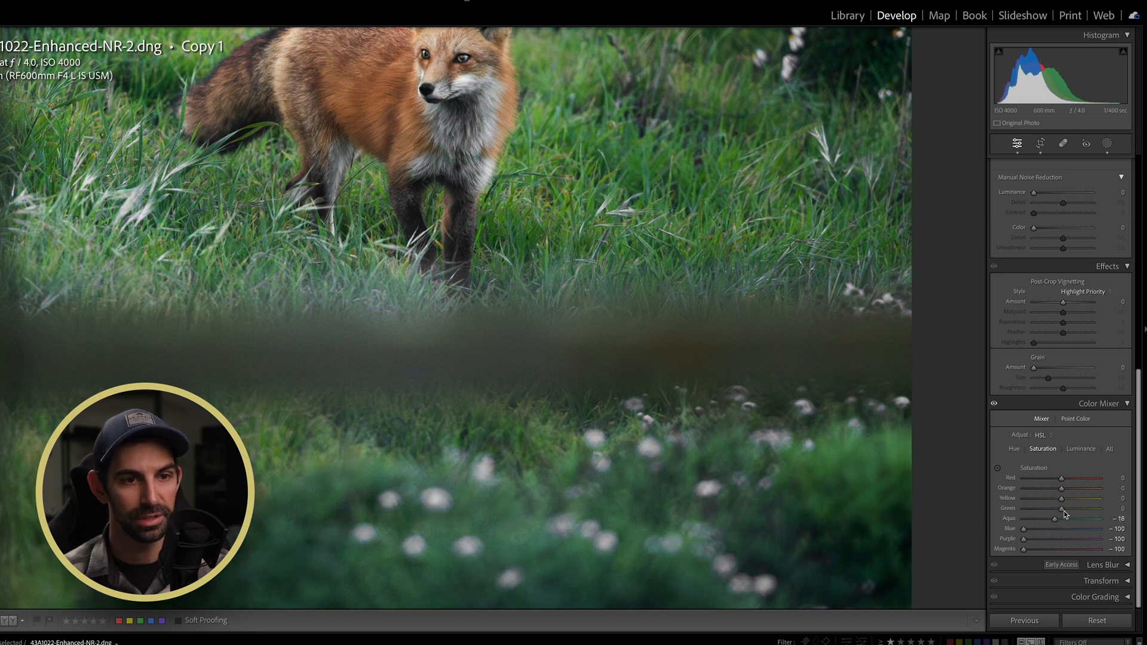
pyautogui.scroll(2, 1070, 512)
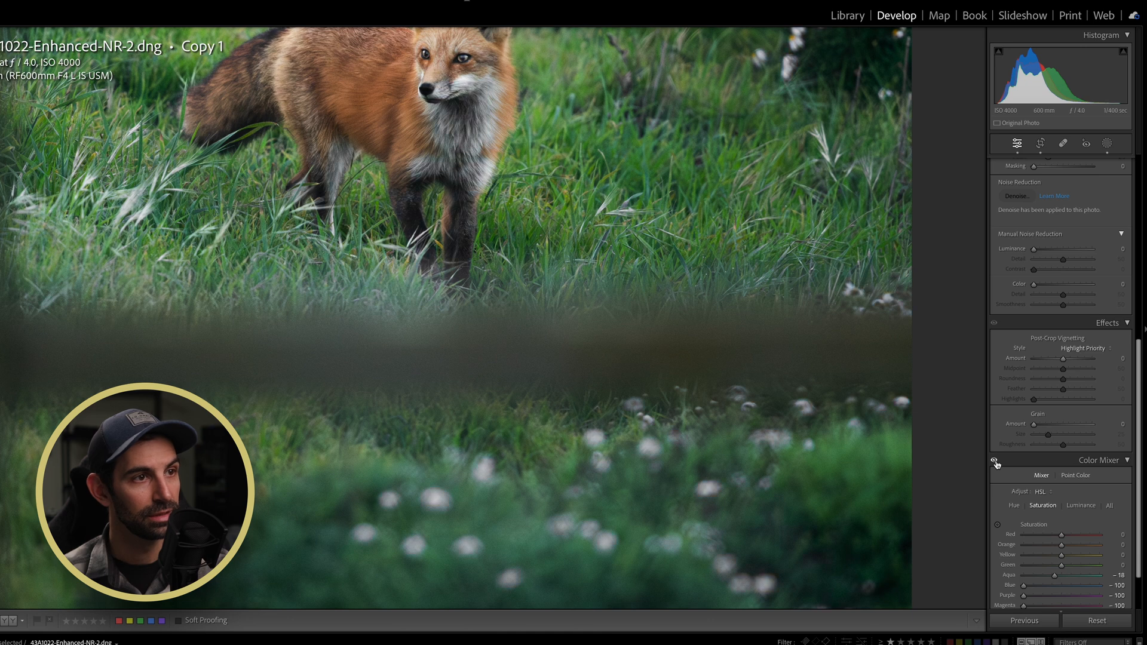
pyautogui.click(670, 431)
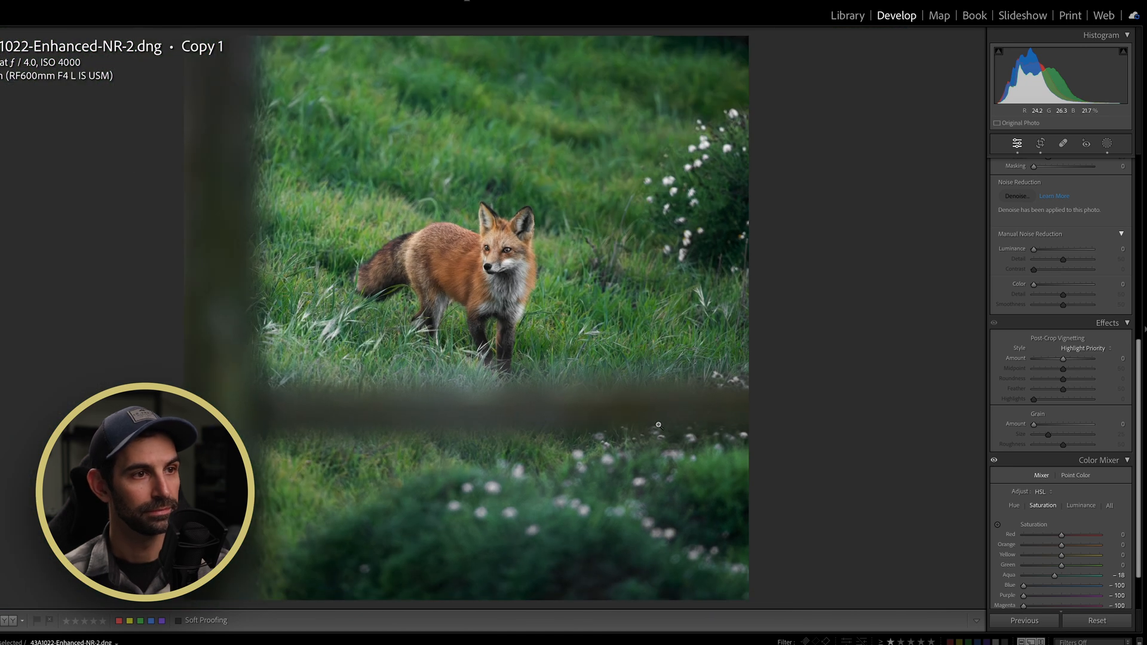